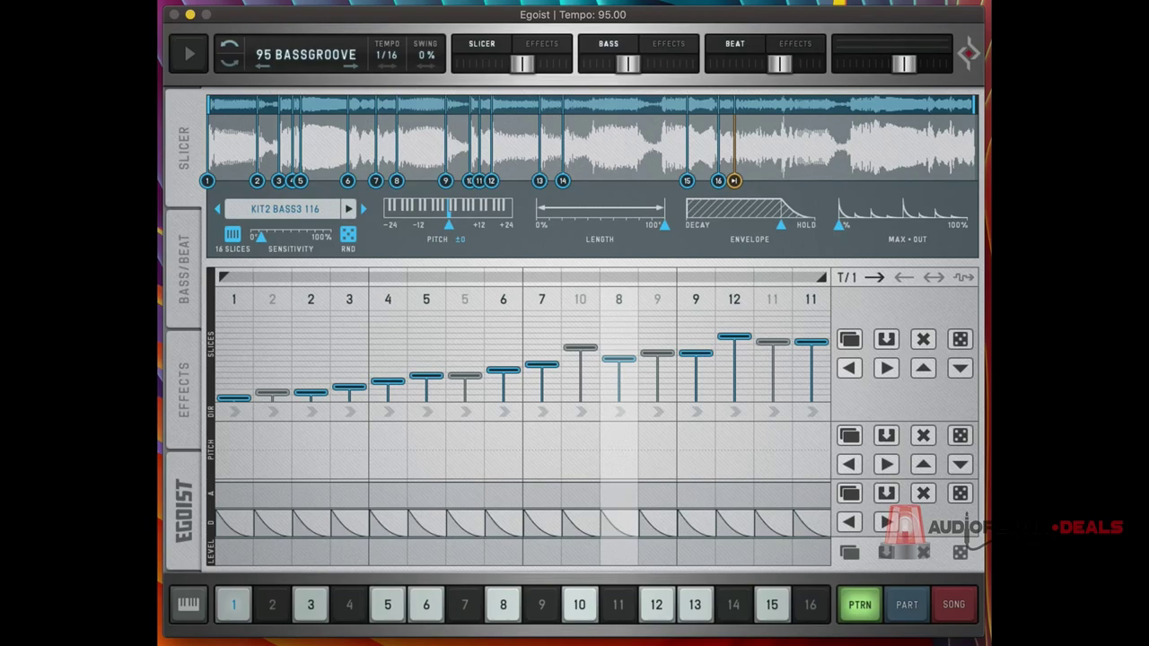
Preview the 95 Bassgroove preset and load the Empty preset from the Sugar Bytes A bank
key(space)
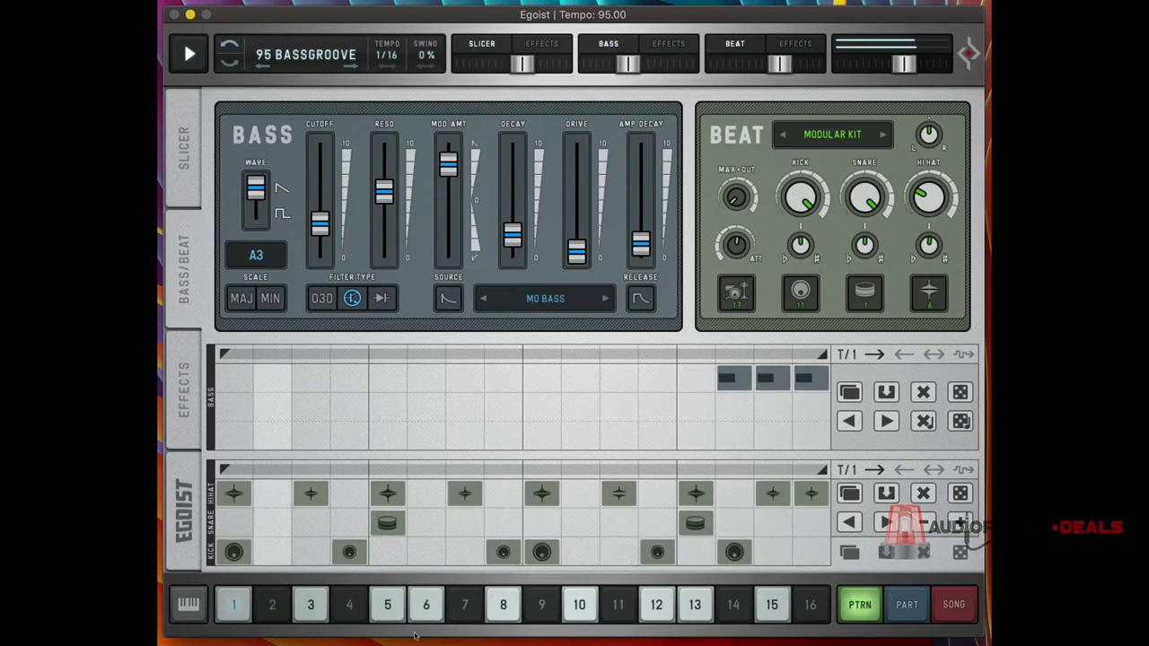
click(278, 537)
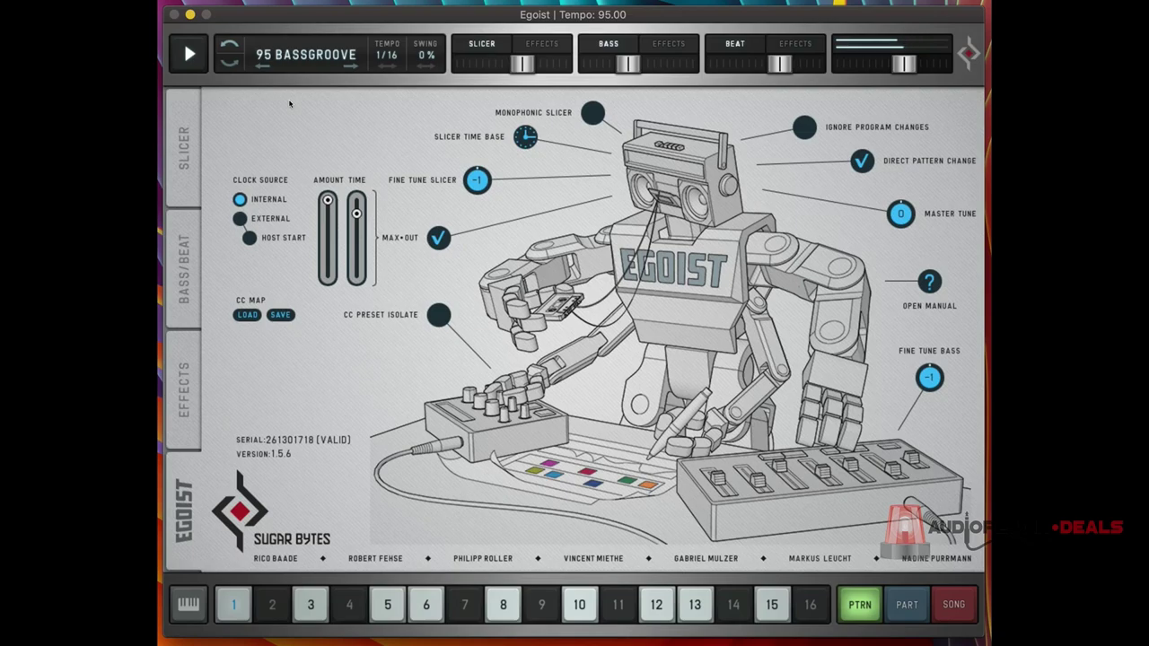
click(305, 54)
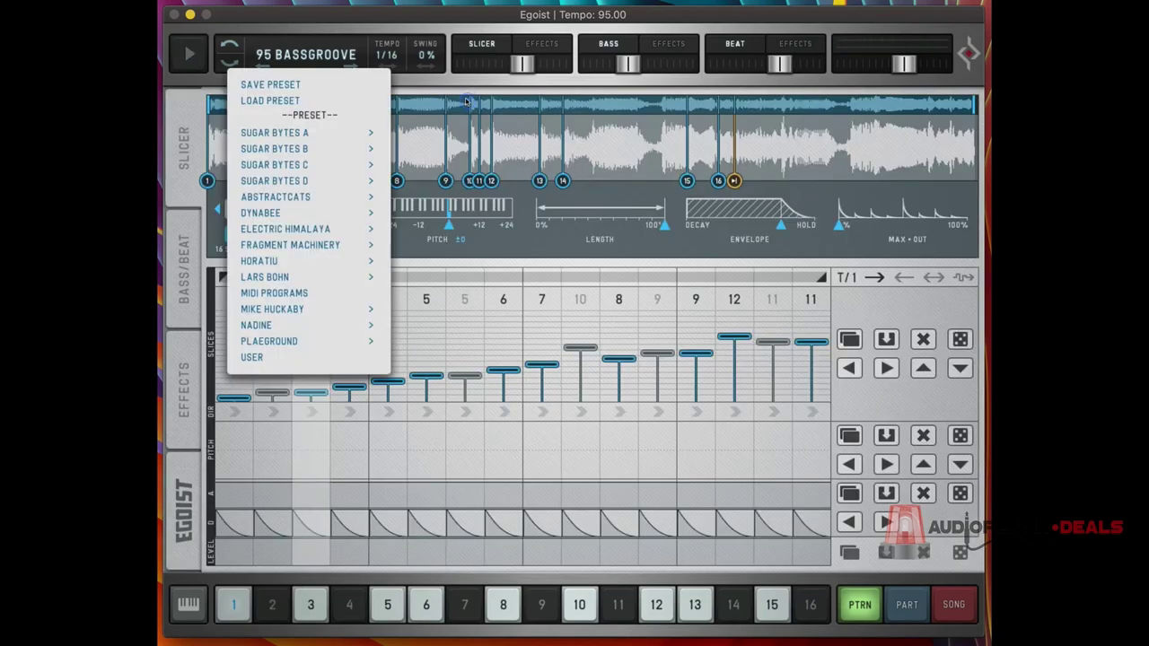
mouse_move(306, 132)
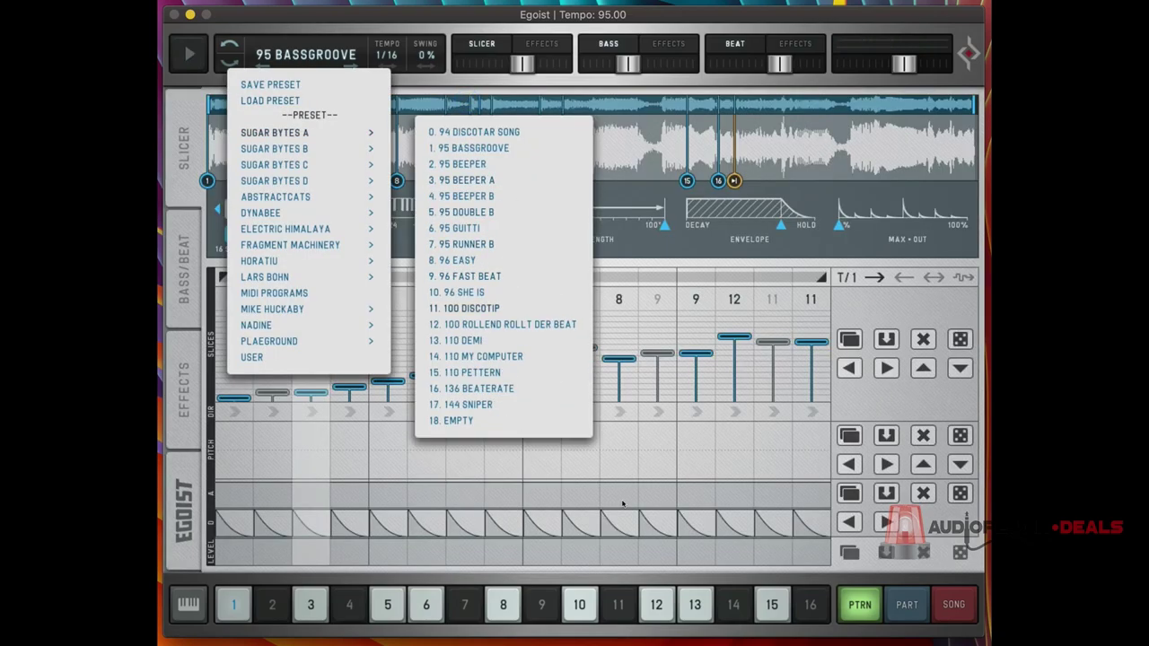
click(636, 560)
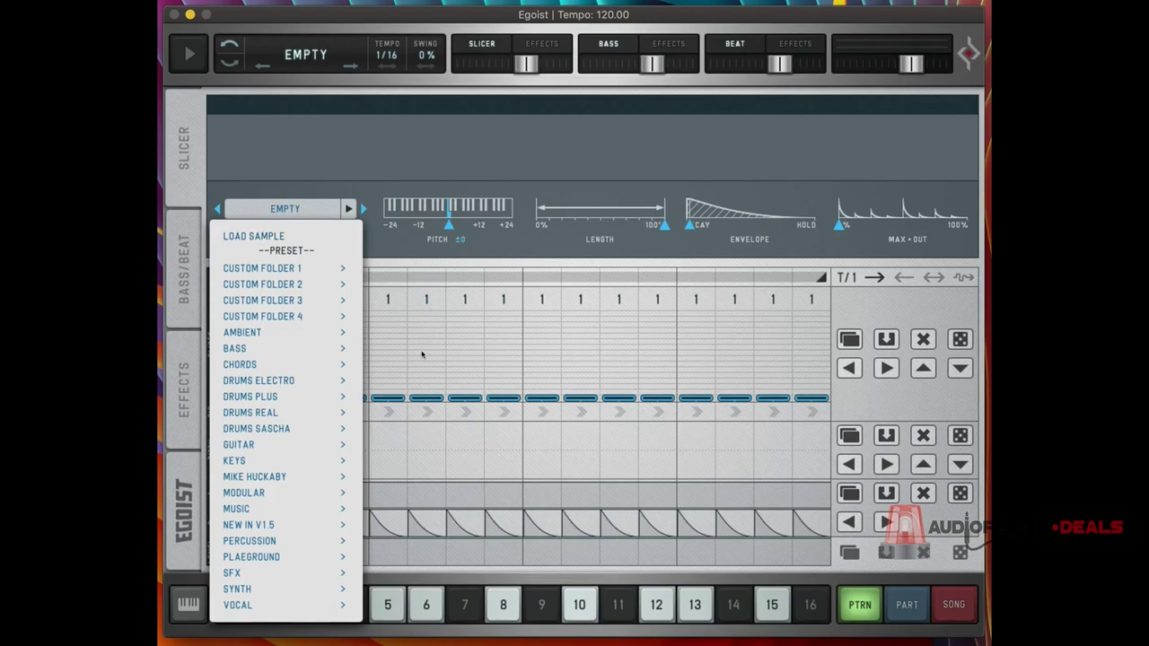
Load the Rhodes Cut sample from the Keys folder into the slicer
mouse_move(285, 267)
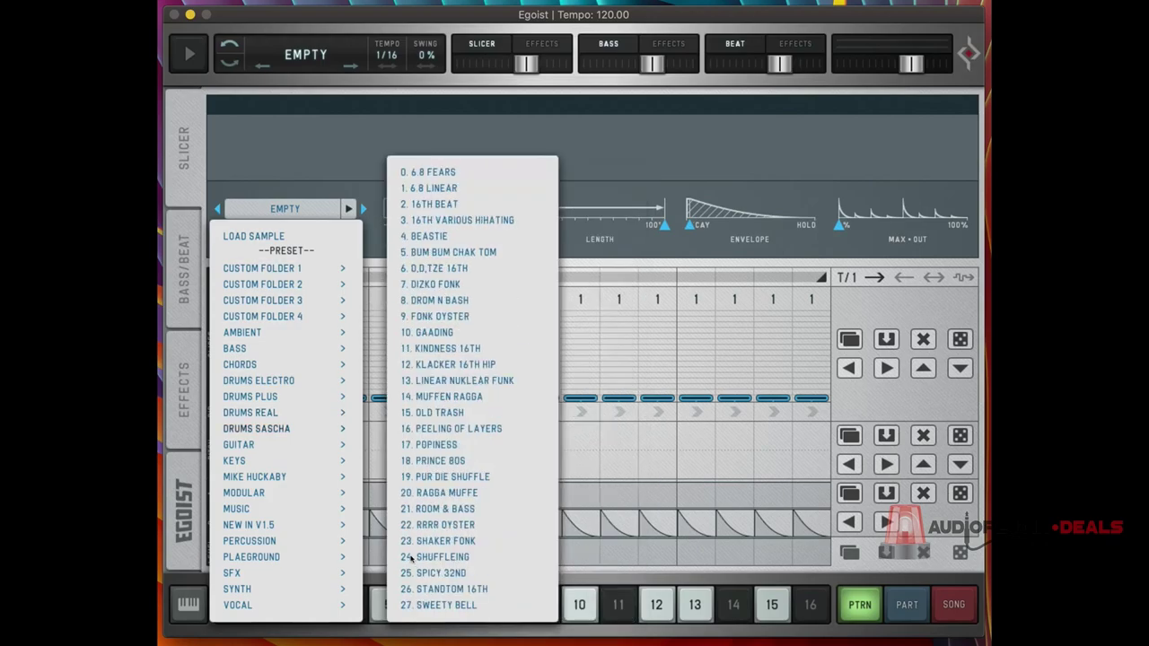
mouse_move(286, 445)
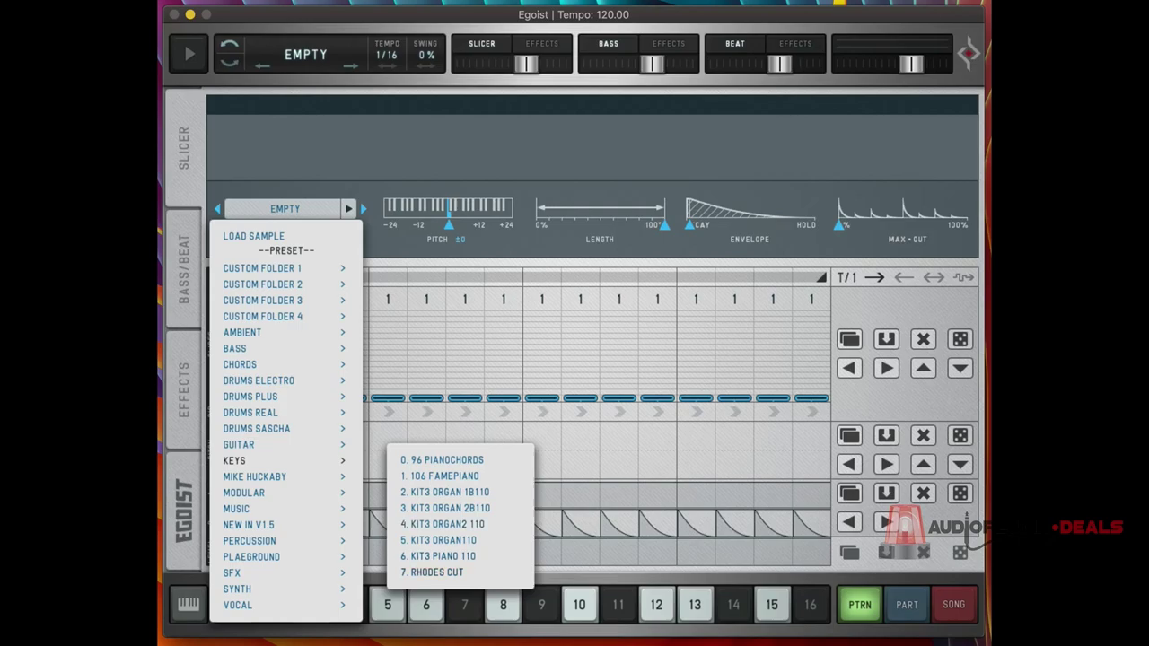
click(437, 572)
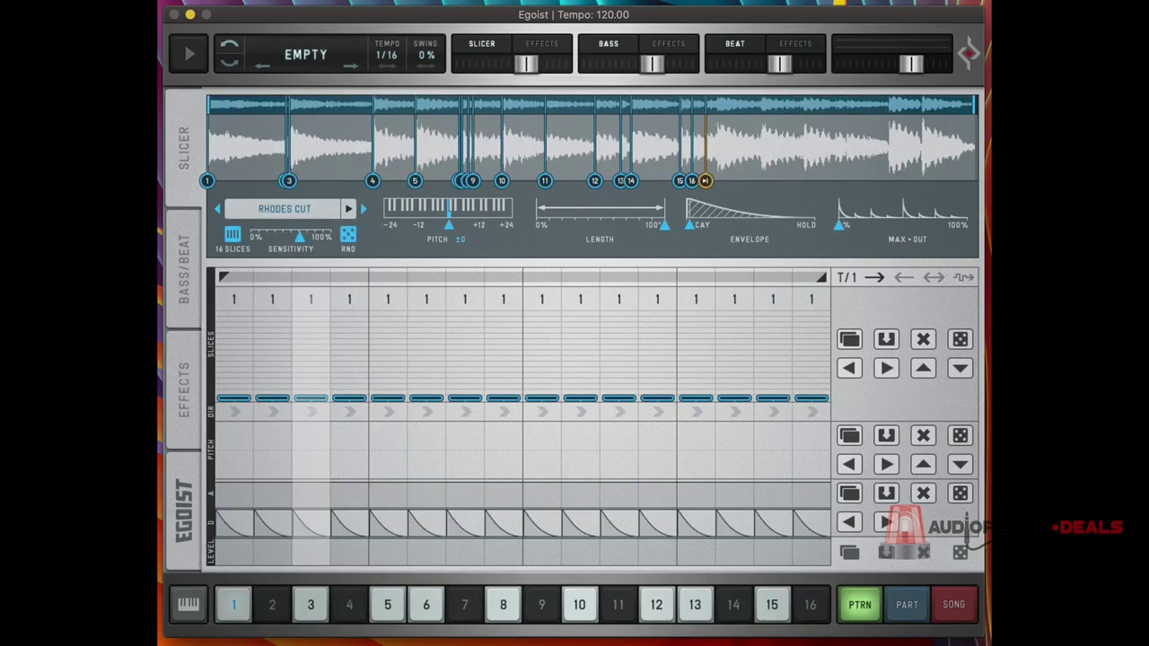
click(493, 294)
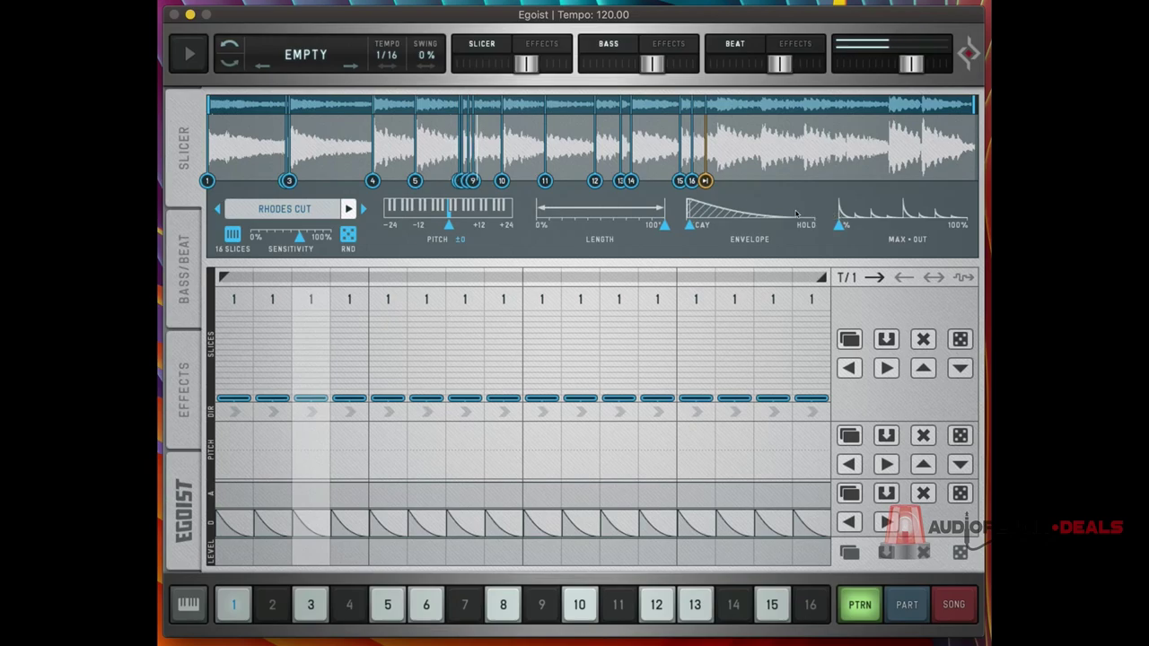
Try high and low slice sensitivities, set sensitivity to about 50%, and randomize the slice markers of the sample
click(432, 329)
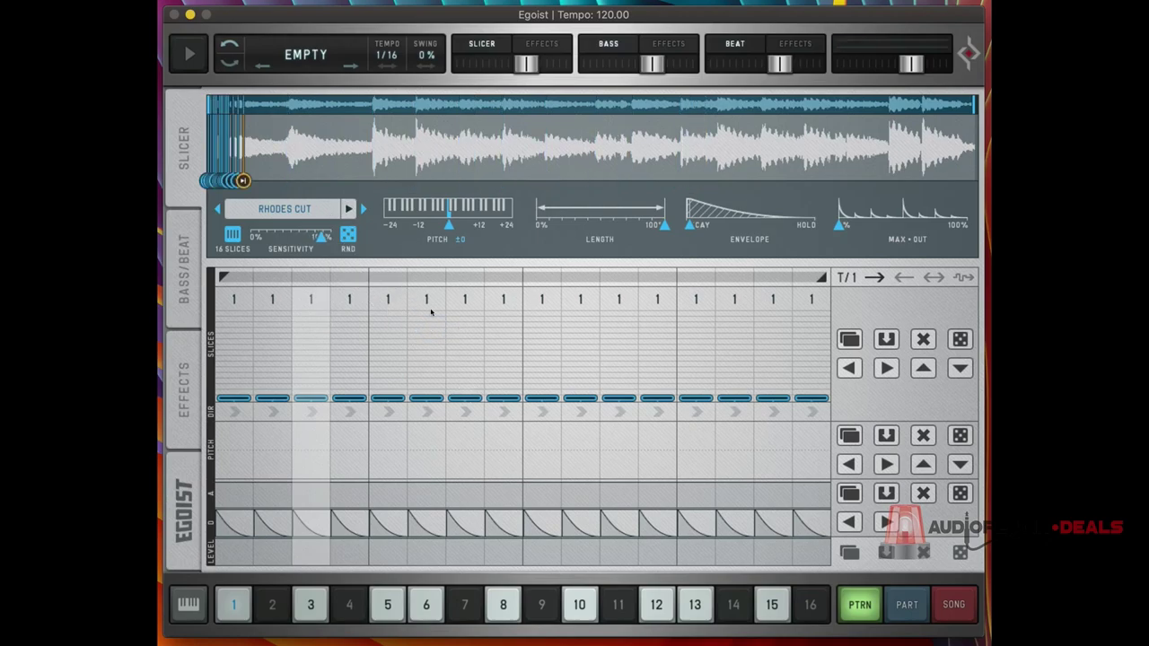
drag(453, 329, 383, 329)
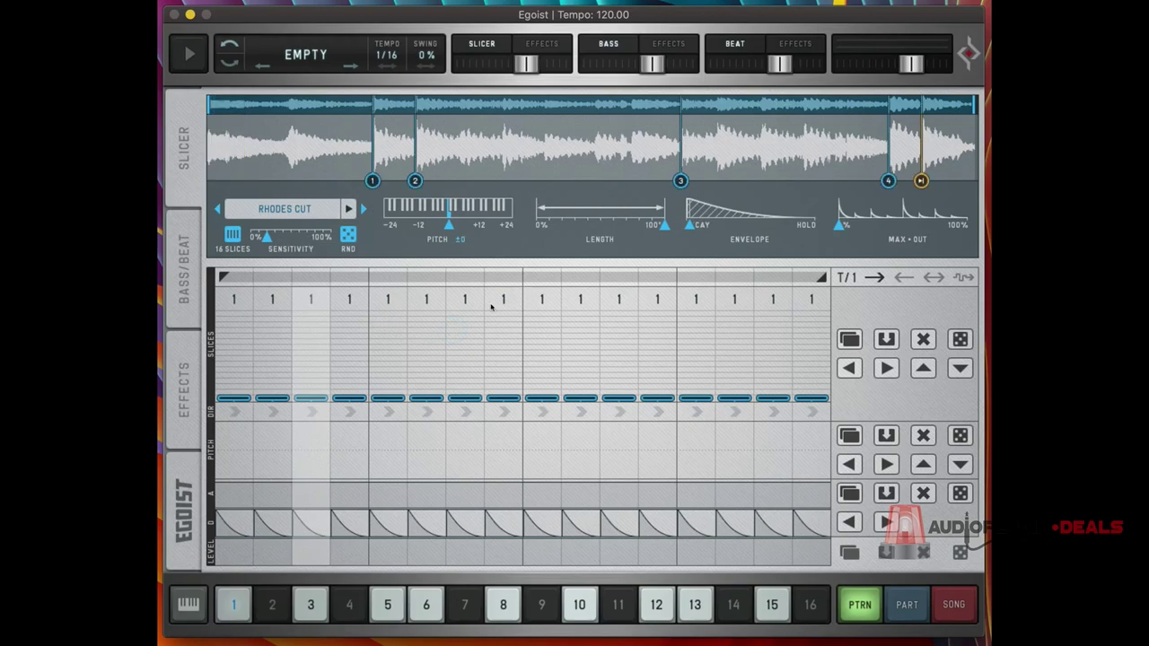
click(395, 329)
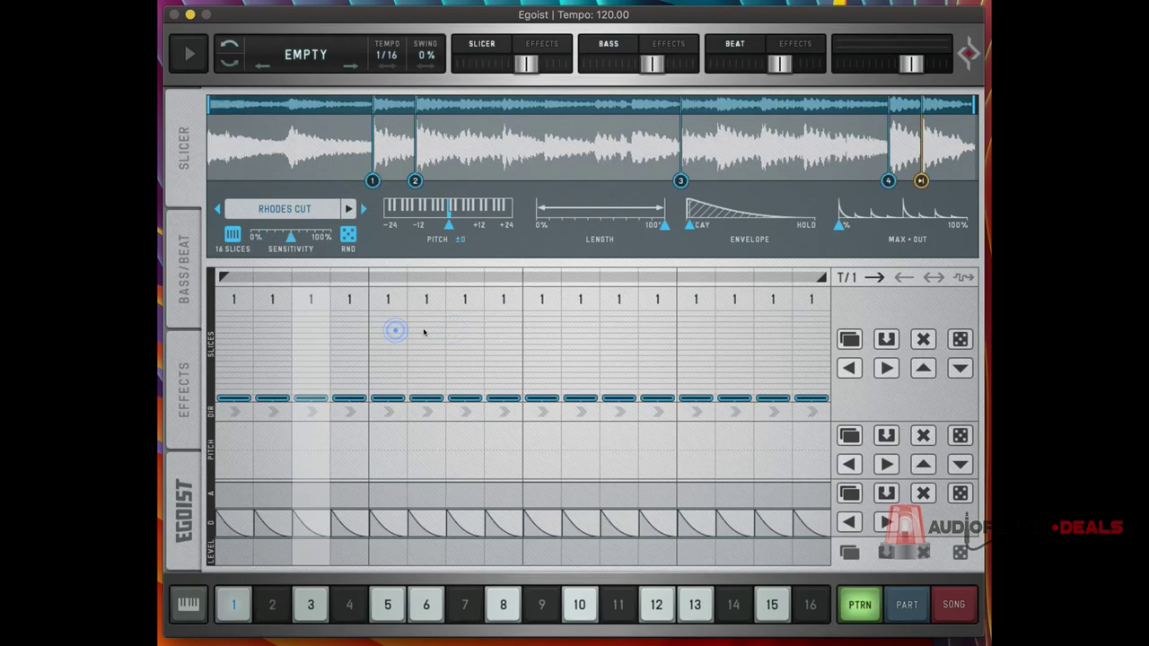
click(490, 328)
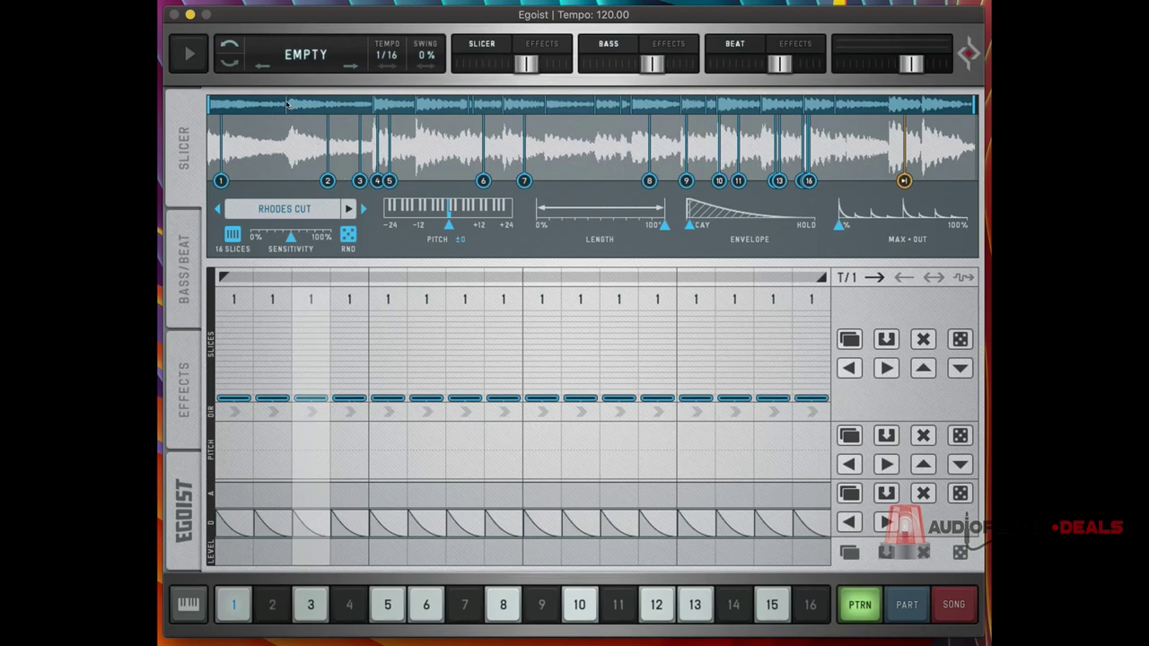
Start playback and randomize the slice sequence of pattern 1
key(space)
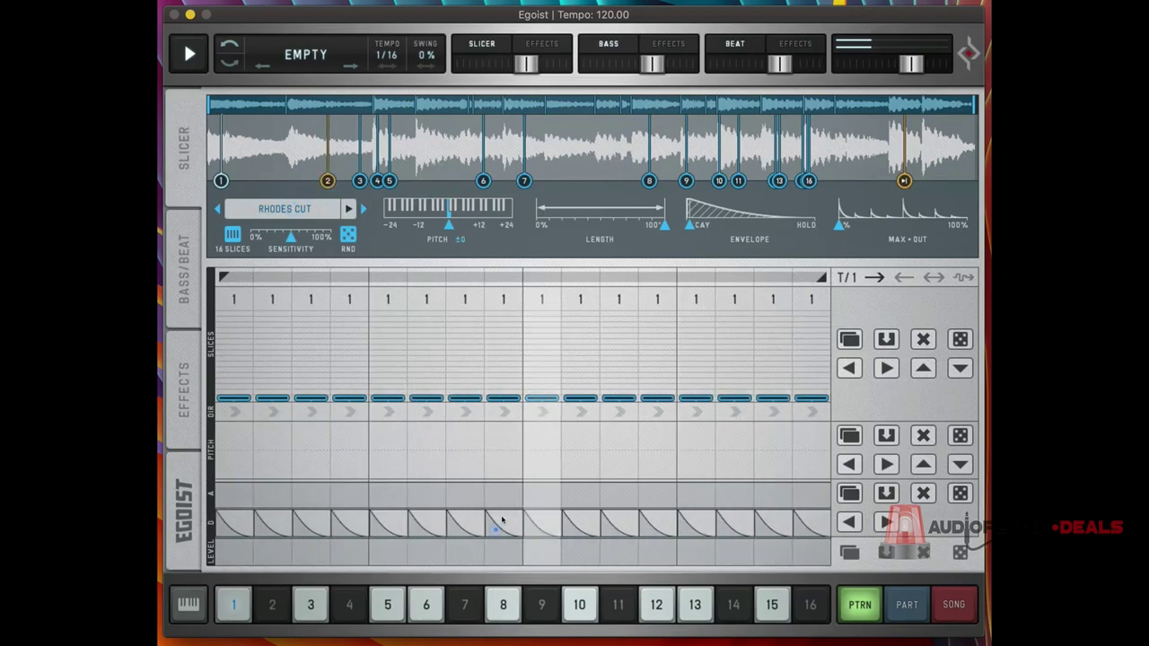
drag(502, 524, 493, 489)
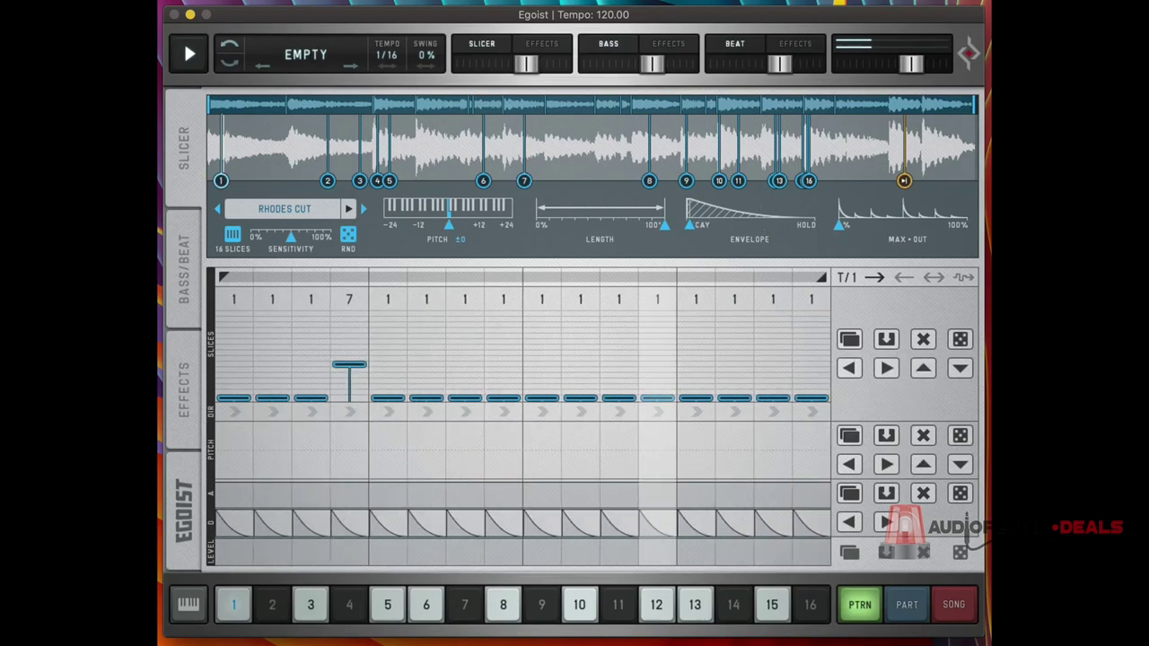
click(960, 340)
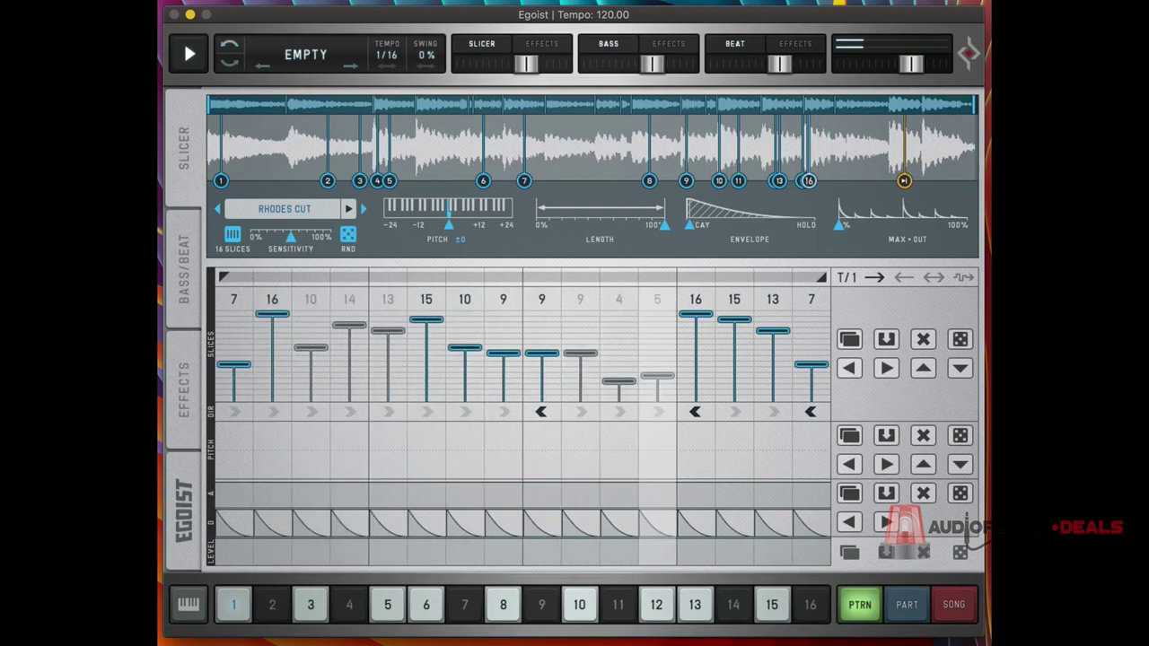
Paste the slicer content of pattern 1 into pattern 2 and switch back to pattern 1
click(272, 604)
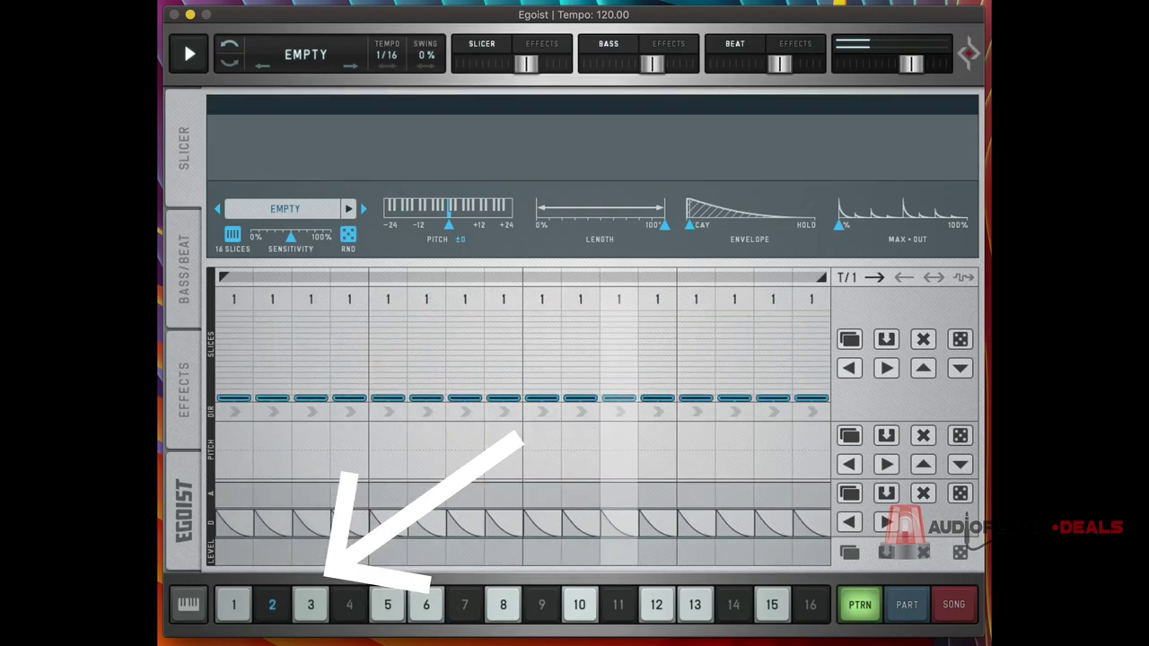
click(887, 338)
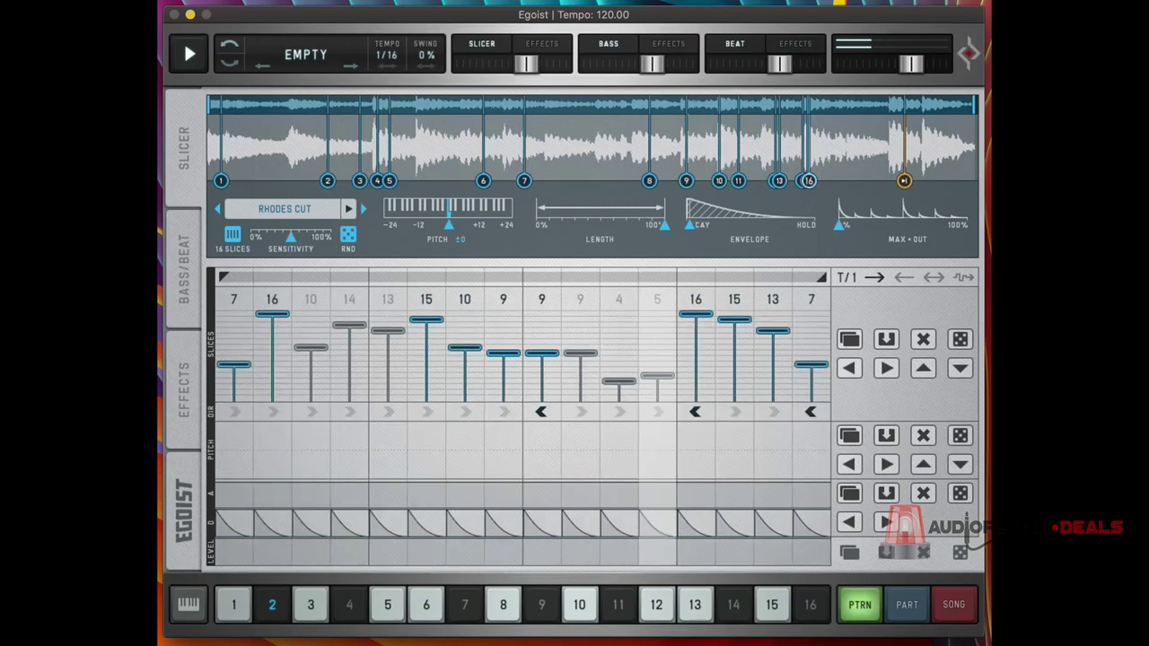
click(233, 604)
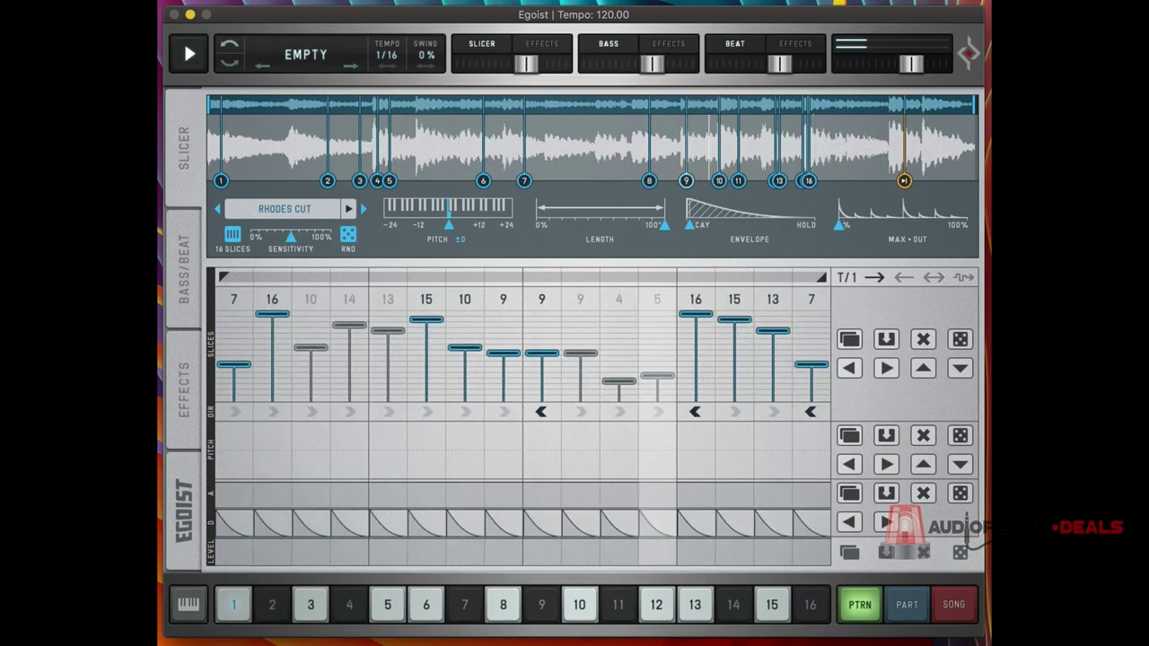
Look at the part sequencer with its pattern chain and return to the pattern view
click(907, 604)
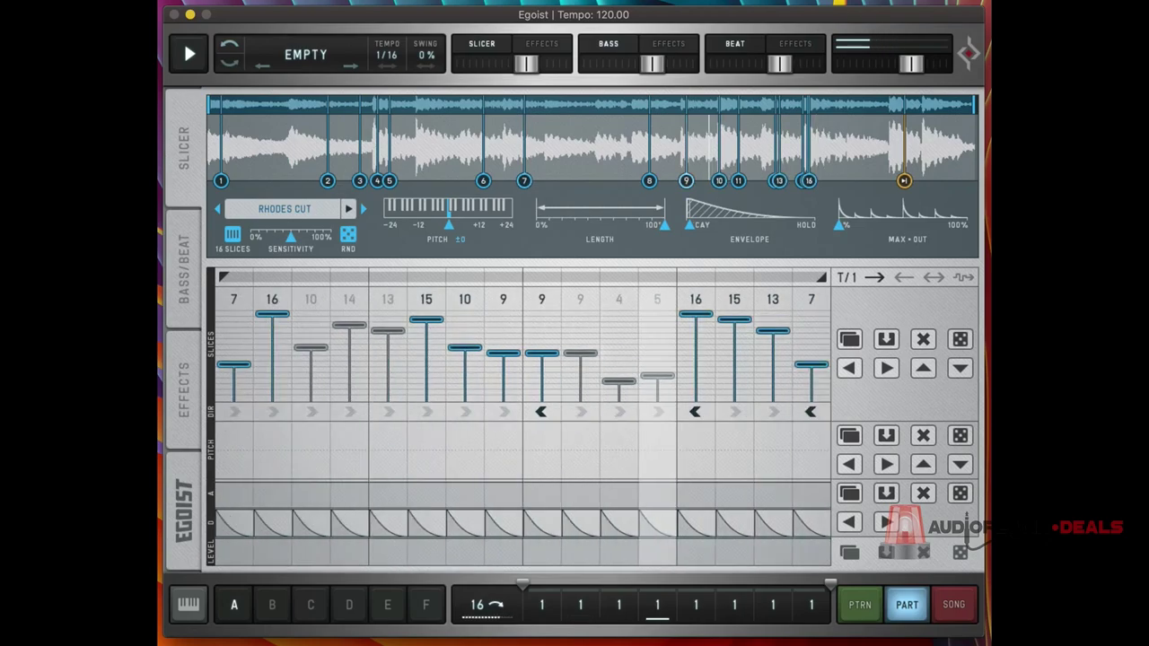
click(859, 604)
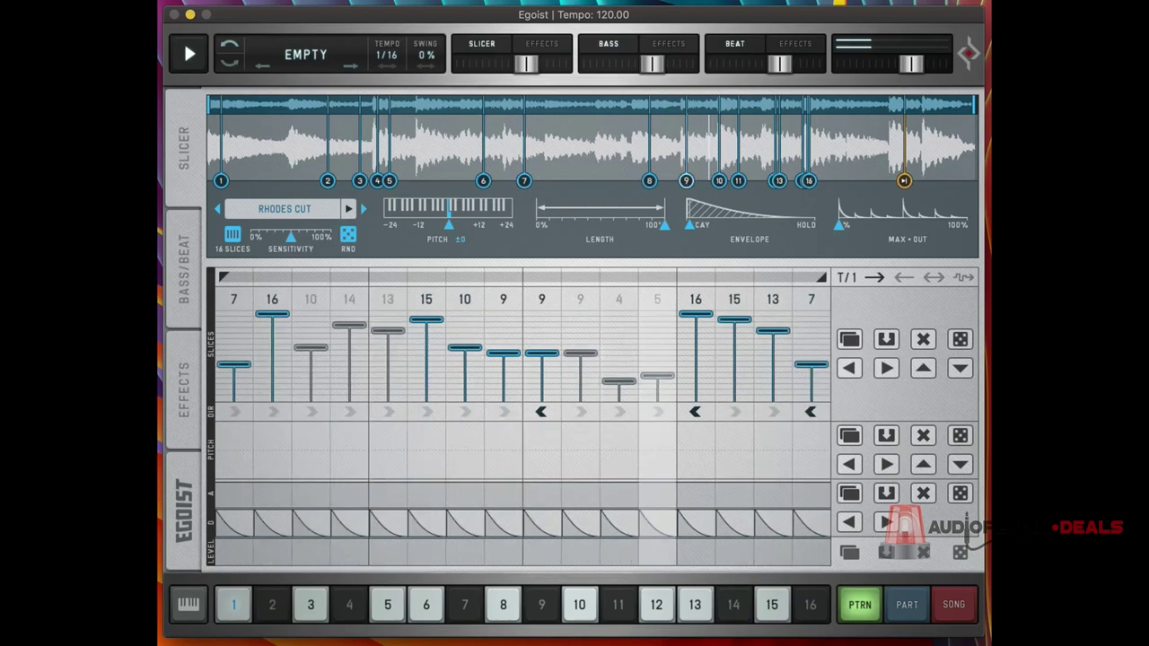
Try a randomized pitch sequence for the slicer and clear it again
click(960, 435)
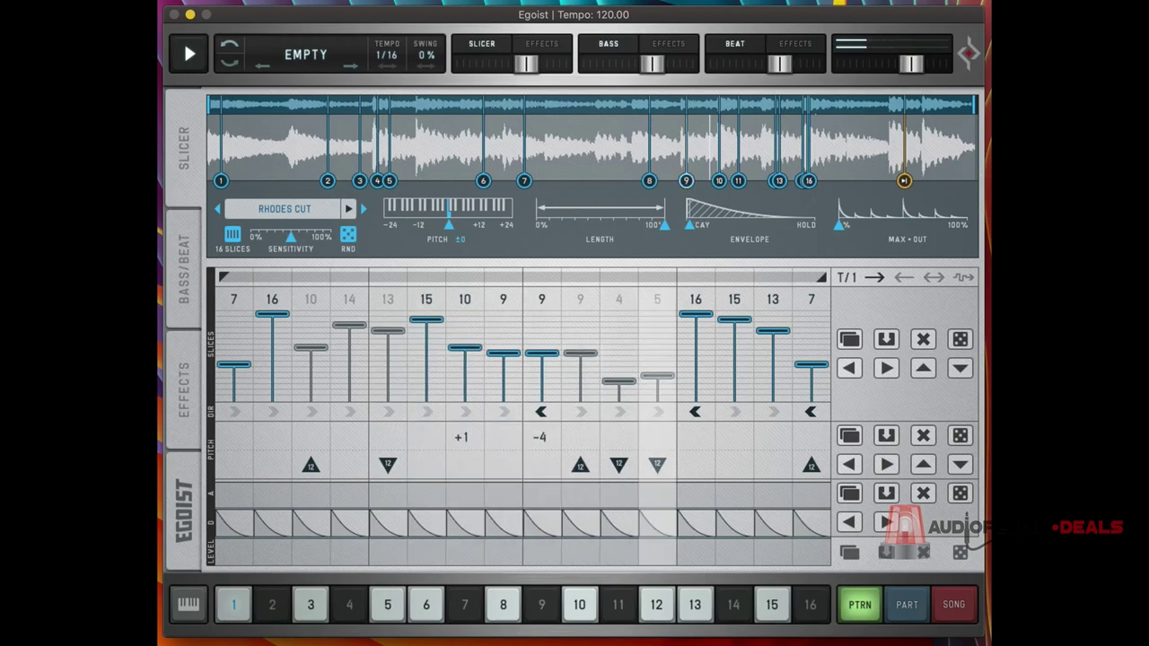
click(923, 435)
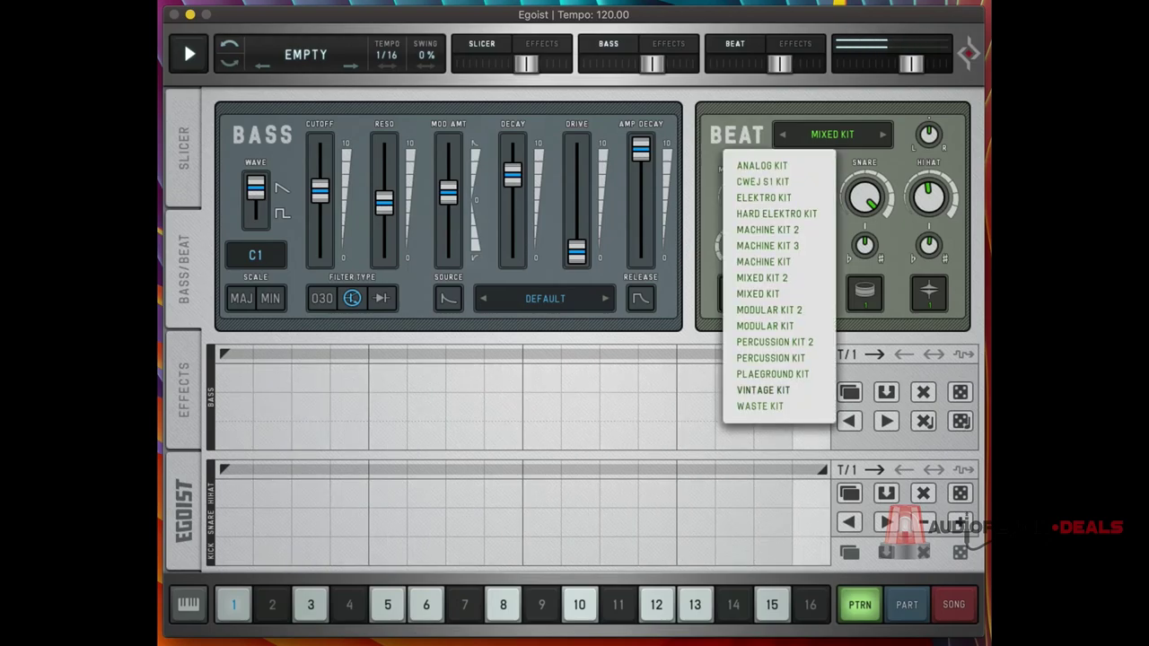
Close the list of beat kits without choosing one and randomize the slicer's slice sequence again
key(Escape)
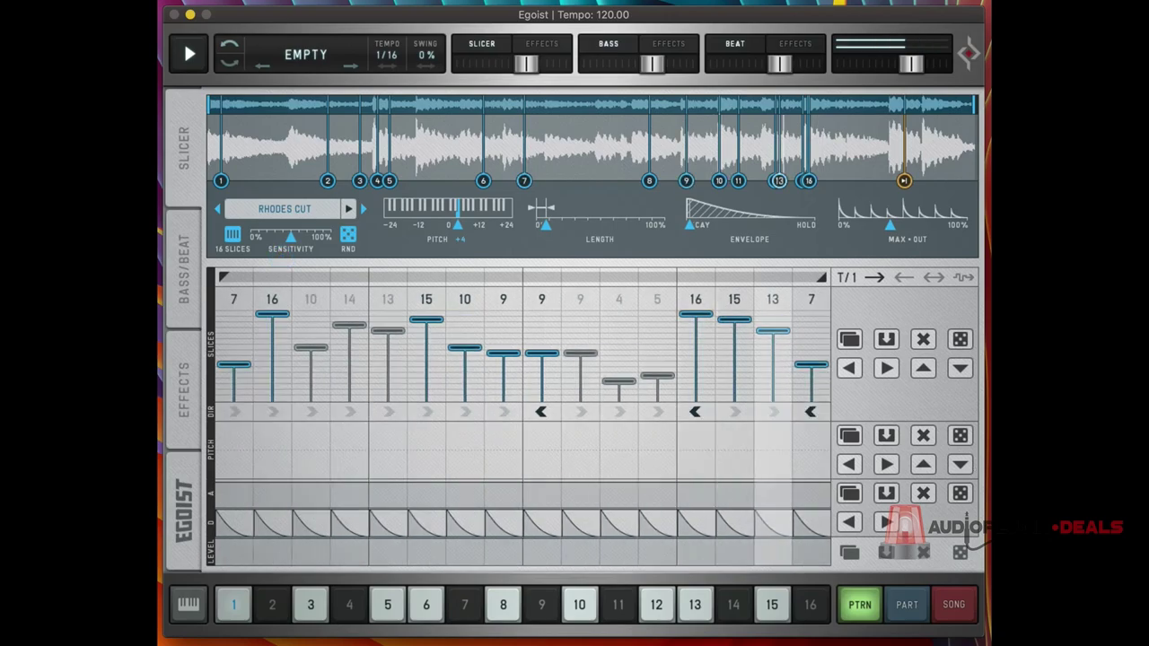
click(960, 338)
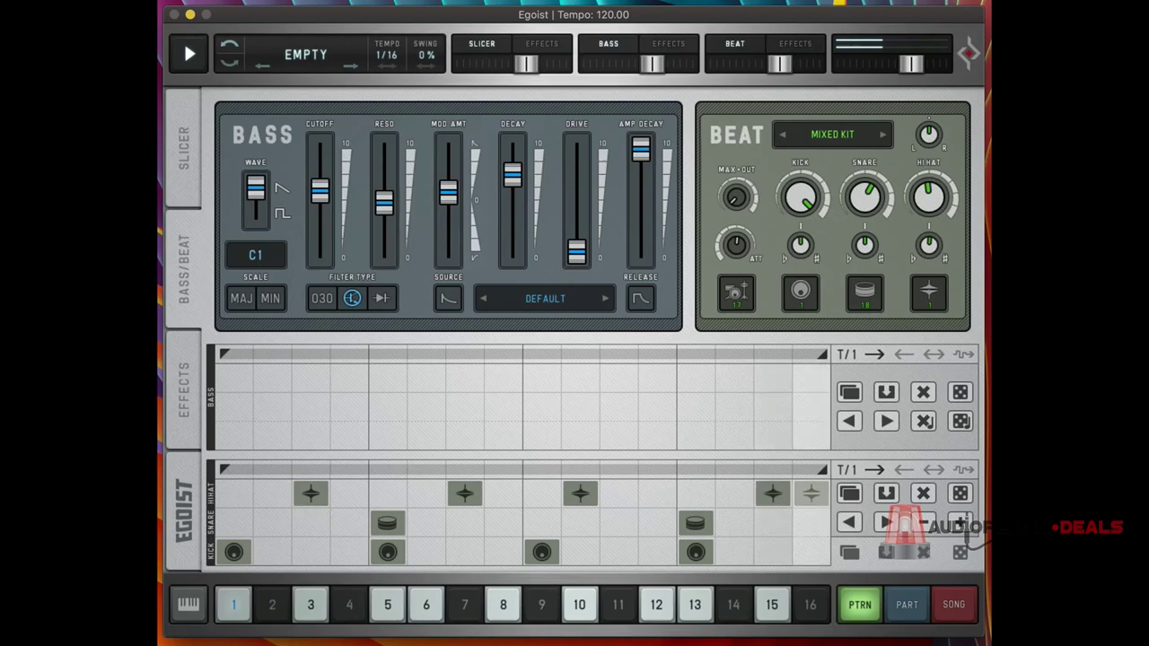
Set the bass scale to E1 major and randomize the bass steps and their notes
click(349, 506)
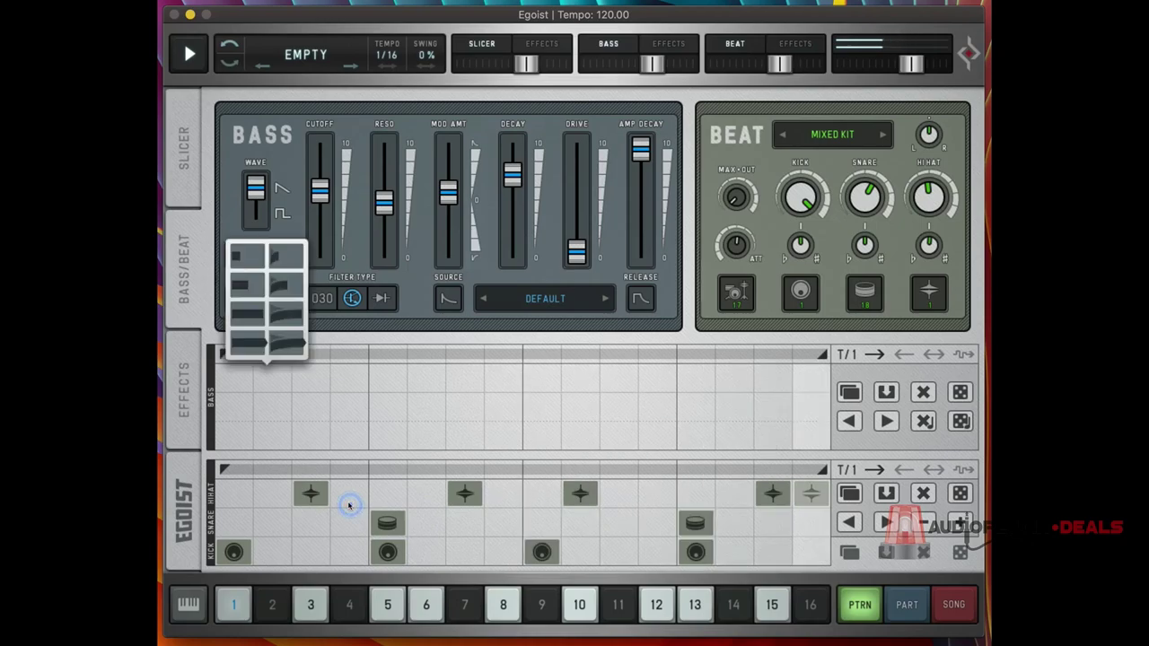
click(363, 425)
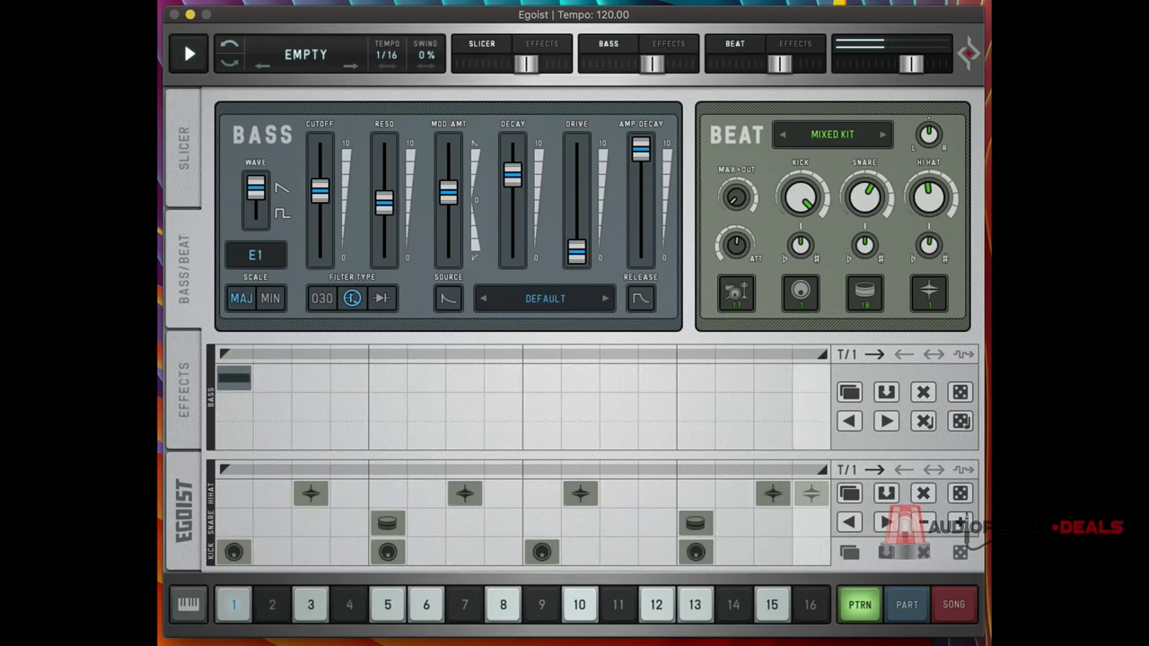
click(959, 393)
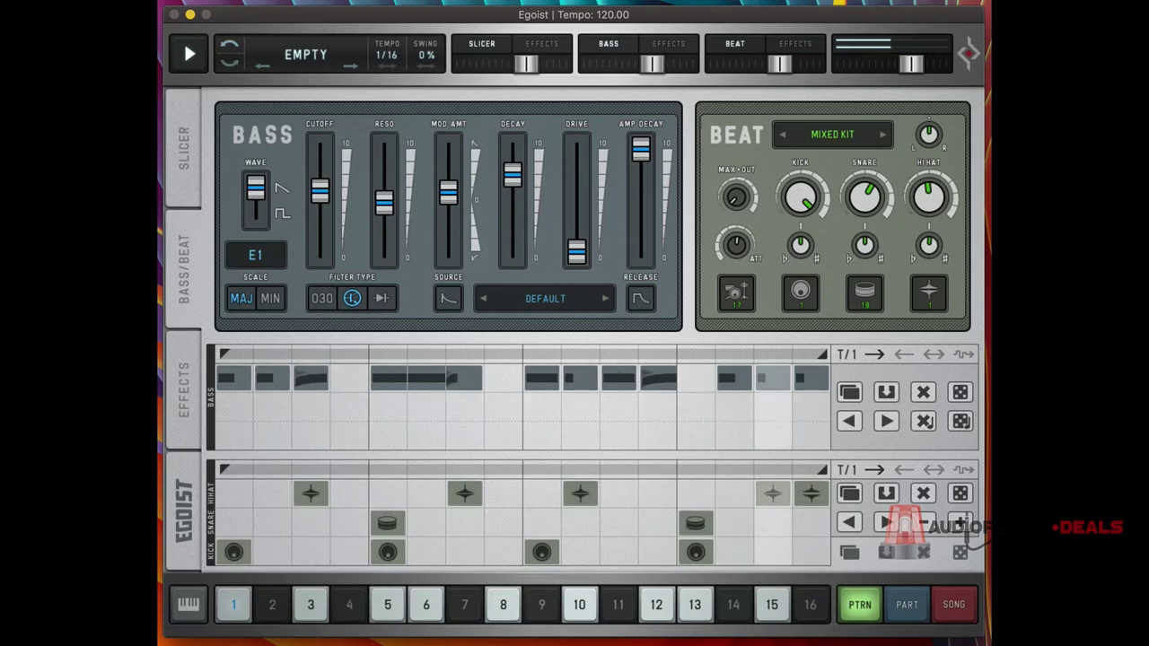
click(960, 421)
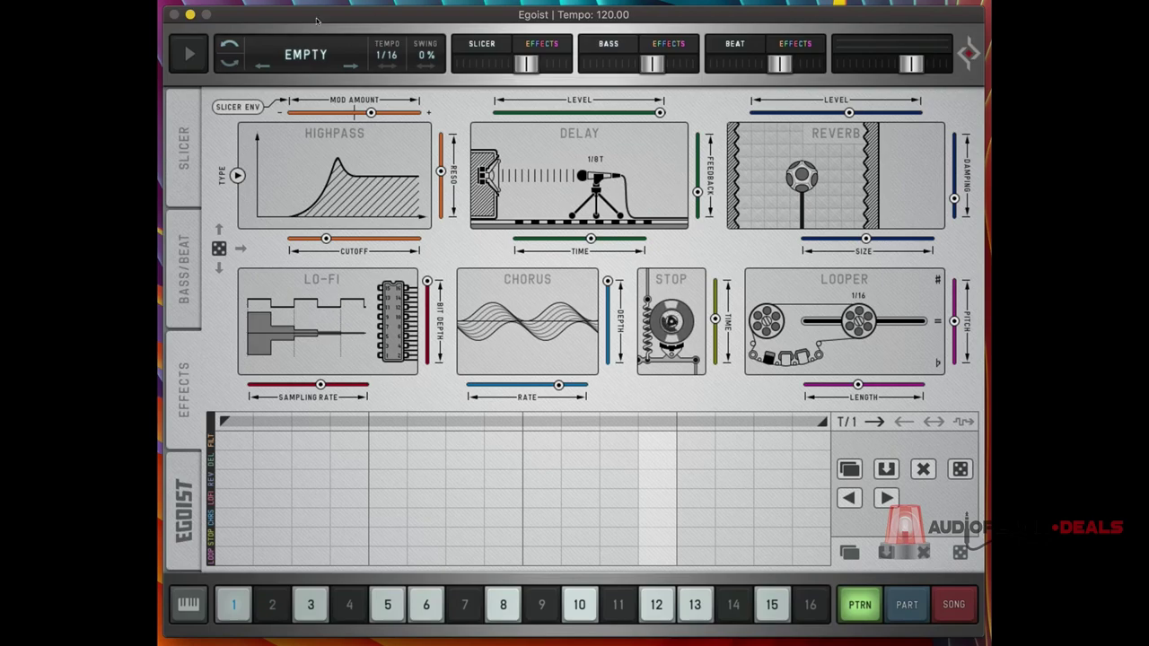
Restart playback, activate the filter effect on steps 5–8 and 13–16, and raise the high-pass cutoff
key(space)
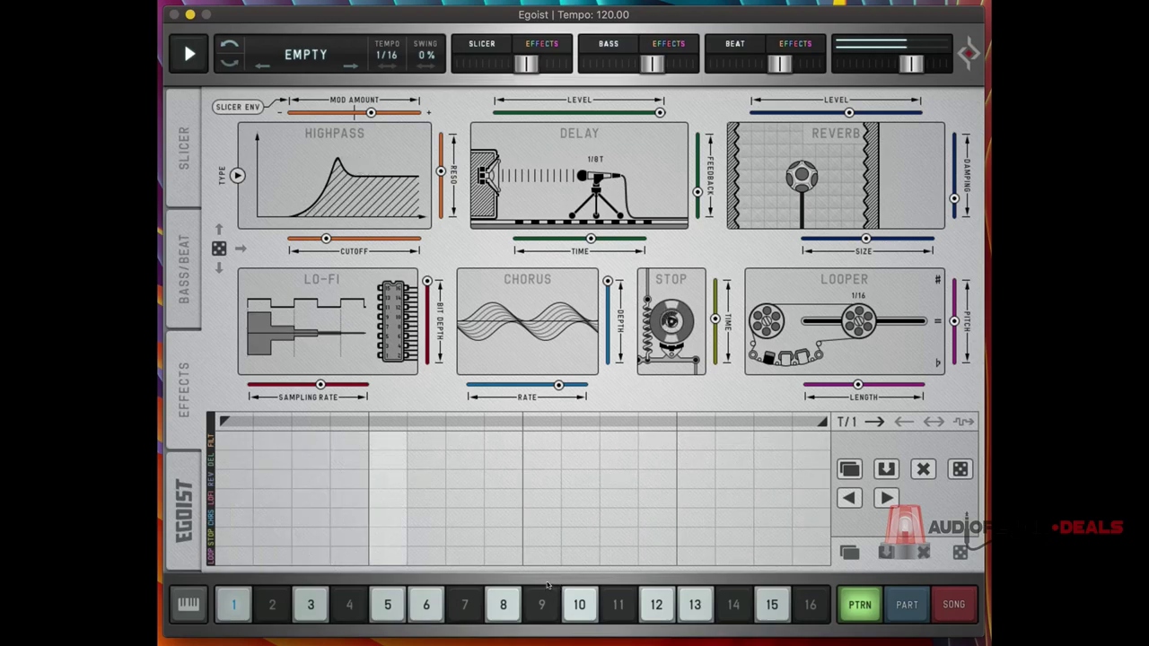
drag(387, 440, 503, 441)
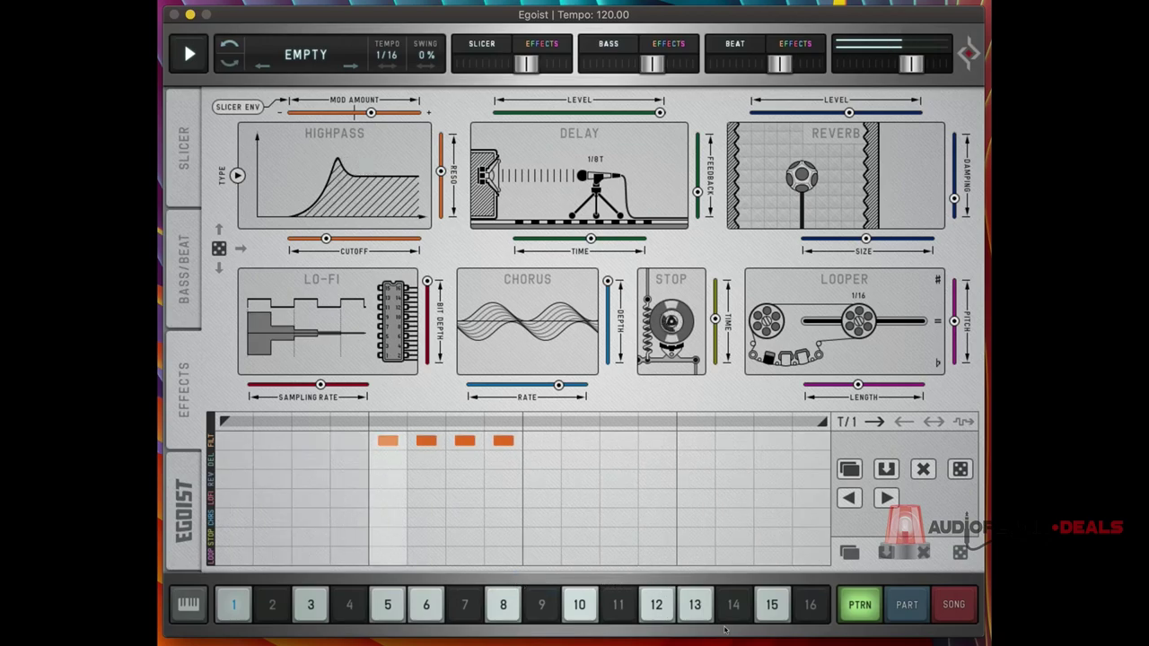
drag(696, 440, 811, 441)
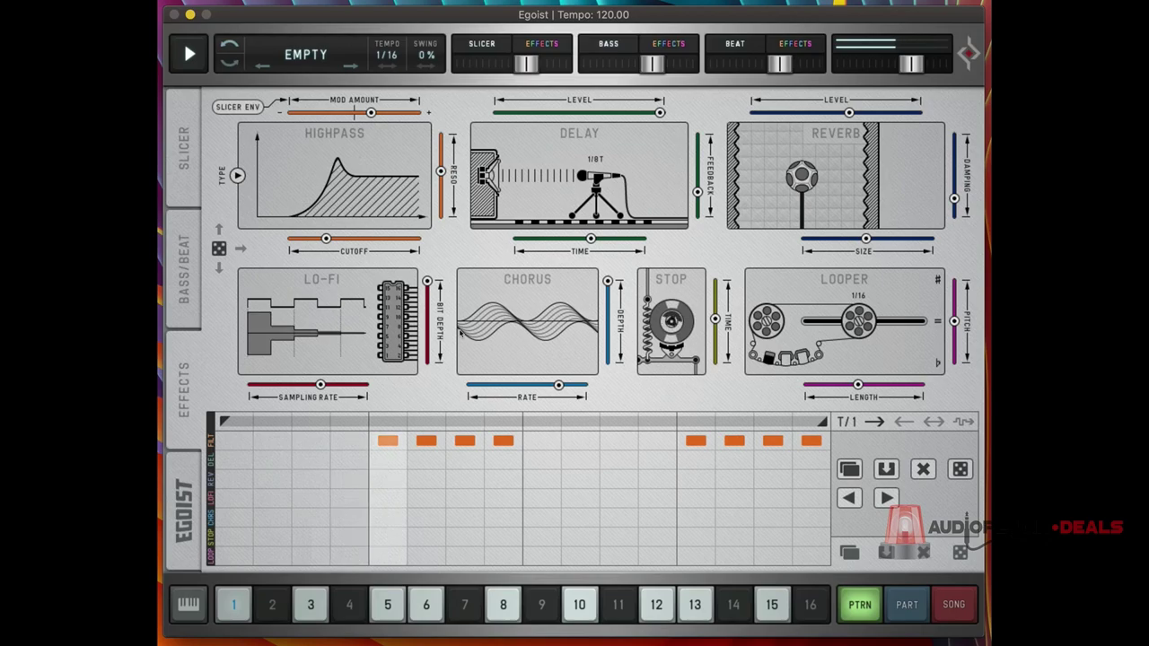
drag(326, 238, 348, 238)
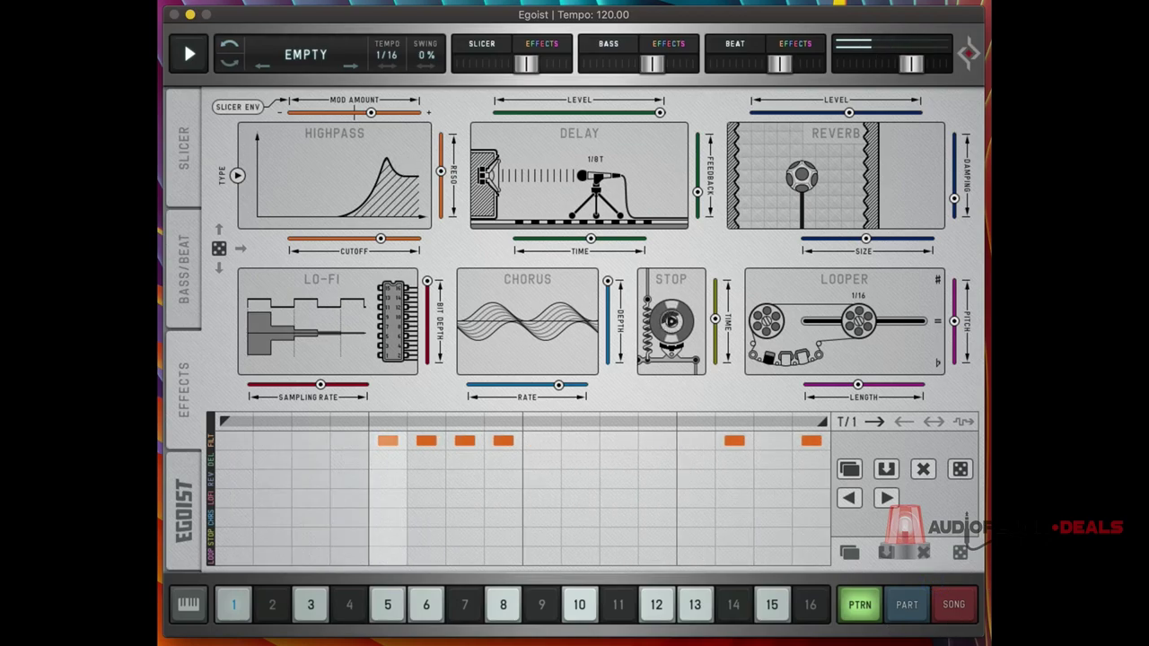
Activate the Stop effect on steps 13–16, Lo-Fi on steps 6, 10, 14 and 16, and Looper on steps 15–16
drag(695, 536, 811, 536)
click(427, 499)
click(735, 498)
click(812, 498)
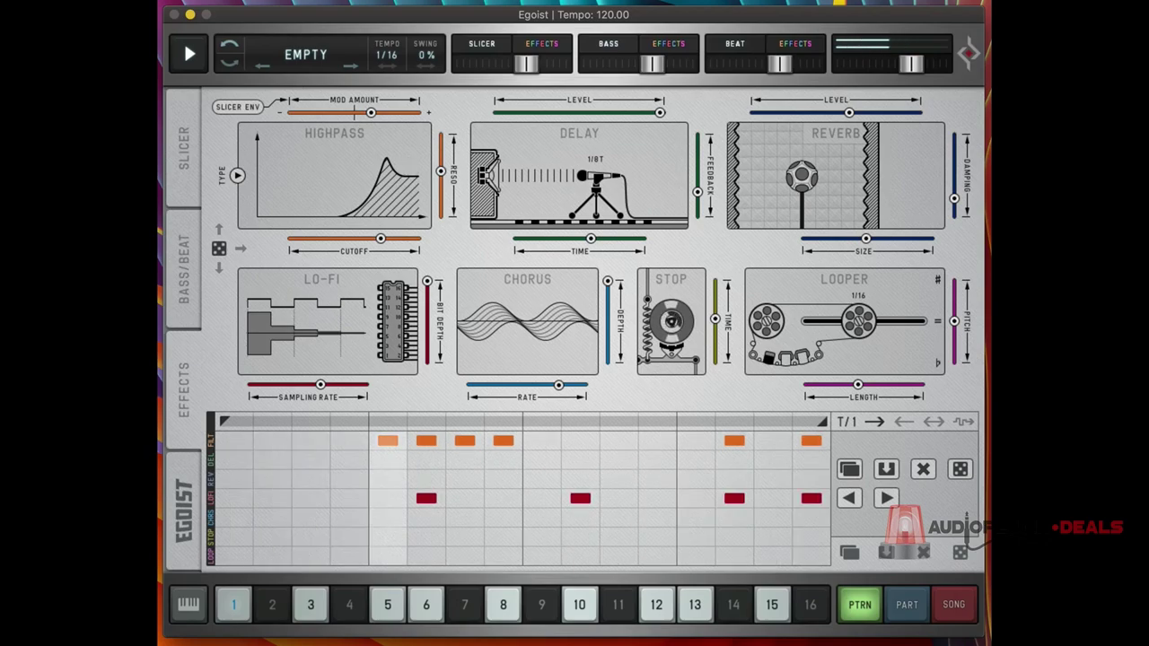
drag(773, 555, 812, 555)
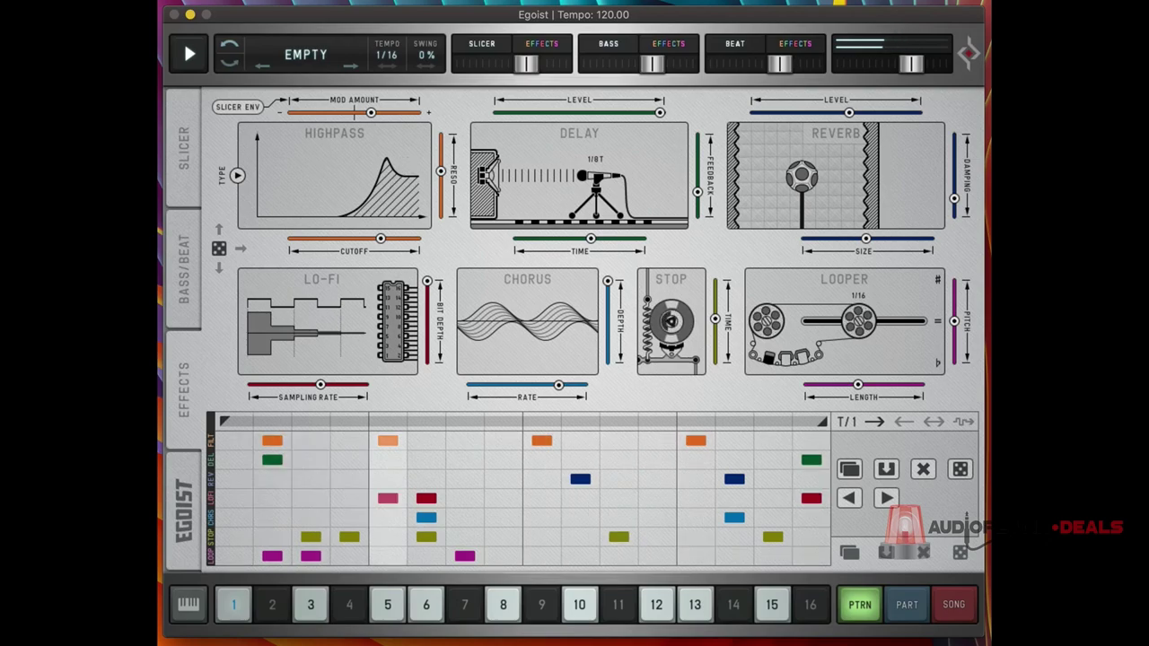
Review the slicer and effects pages and save the groove as a preset in the User folder
click(184, 148)
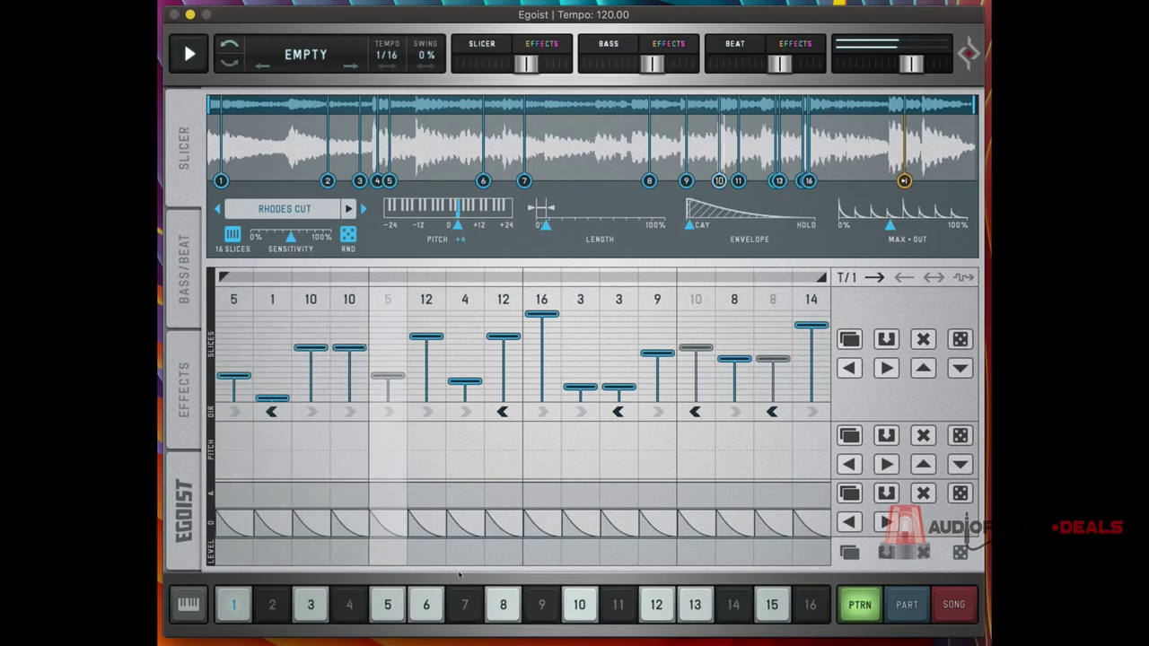
click(184, 389)
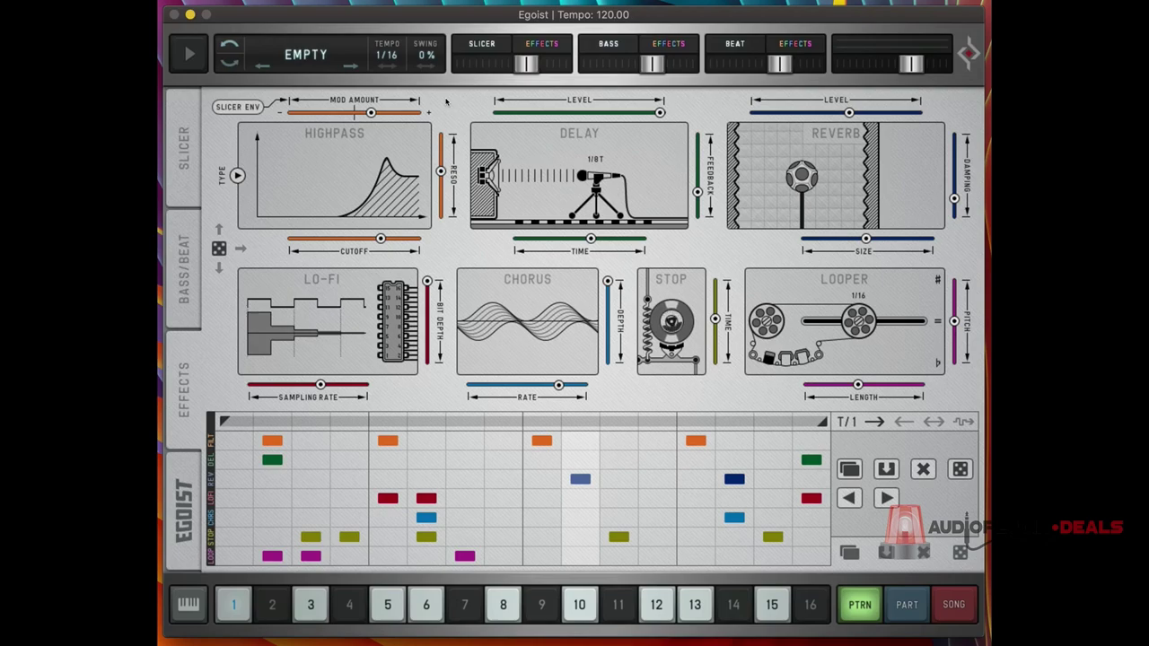
click(447, 101)
click(428, 136)
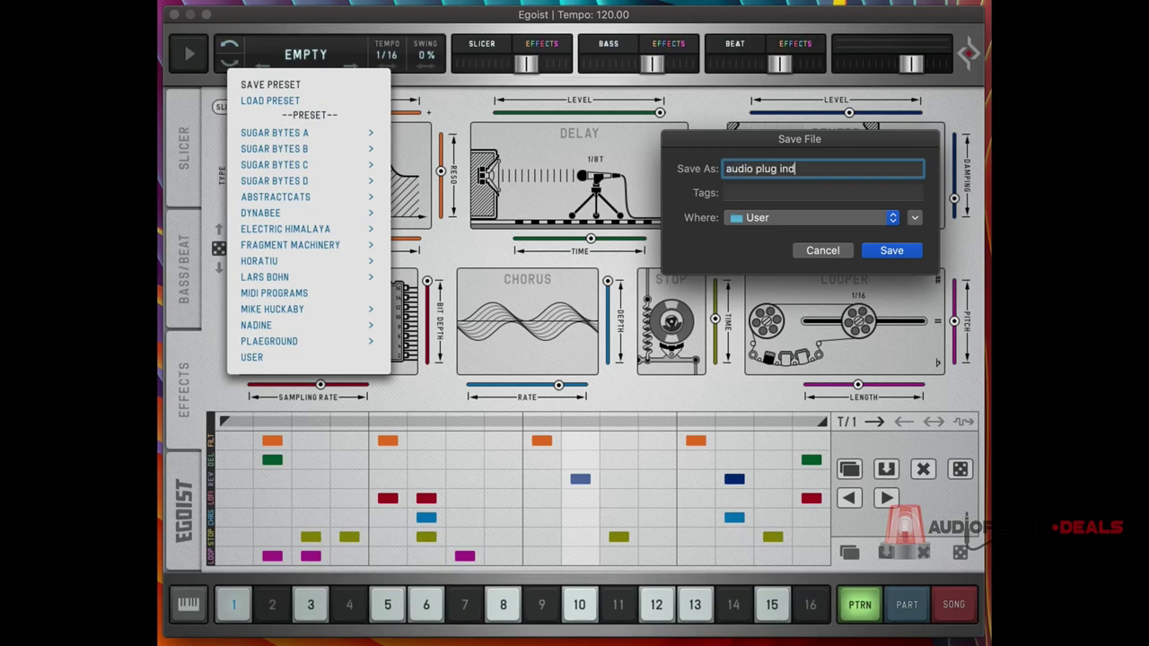
text(song)
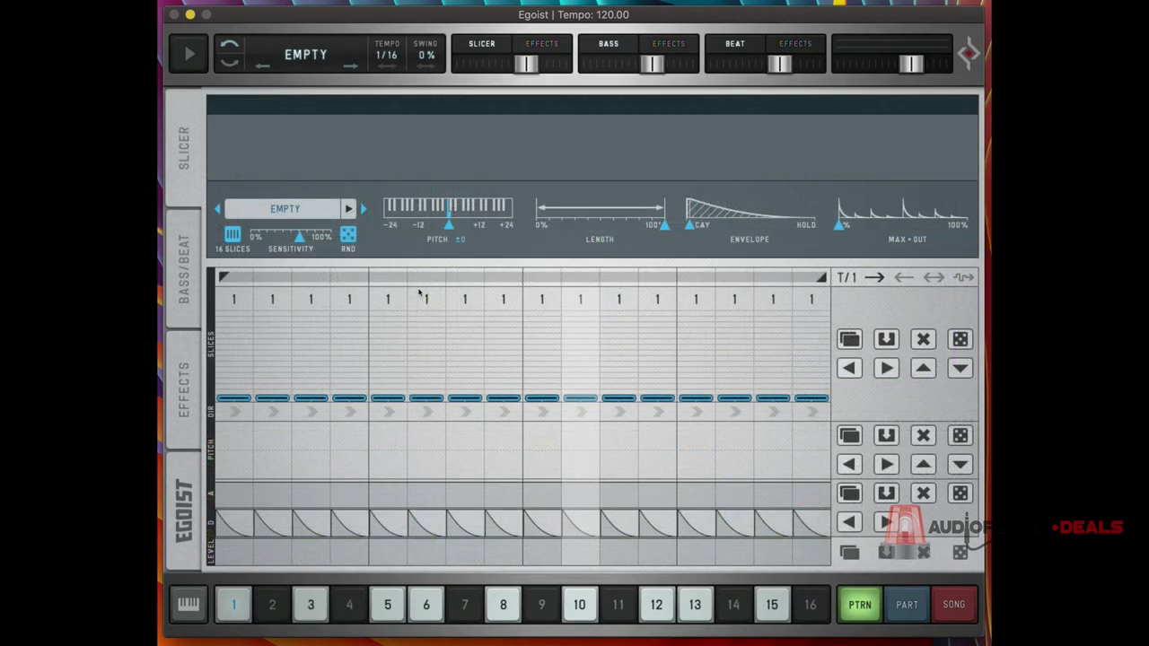
Load the Nokia tune audio file from the Nokia folder into the slicer of the empty preset
click(420, 292)
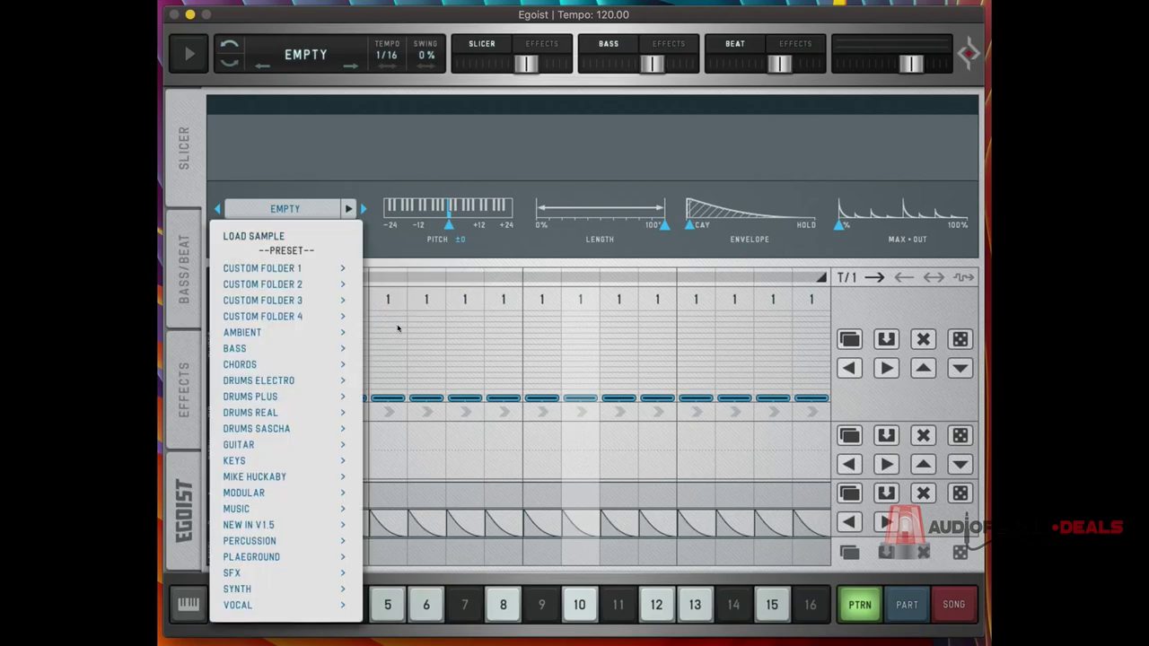
click(398, 327)
click(730, 312)
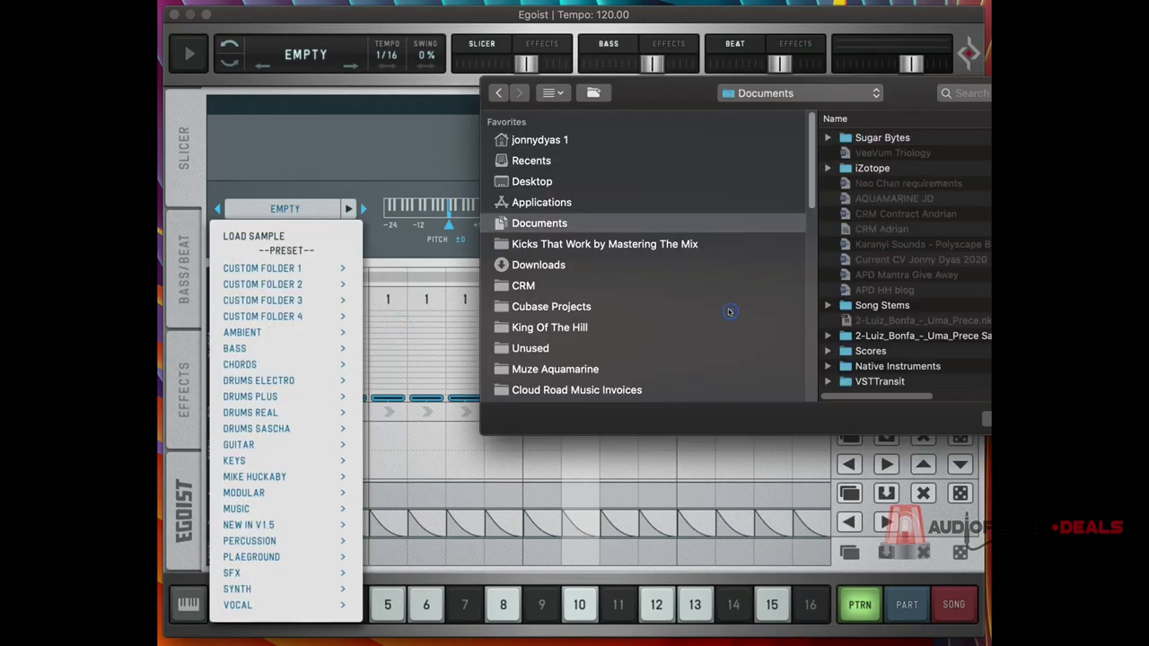
double_click(883, 137)
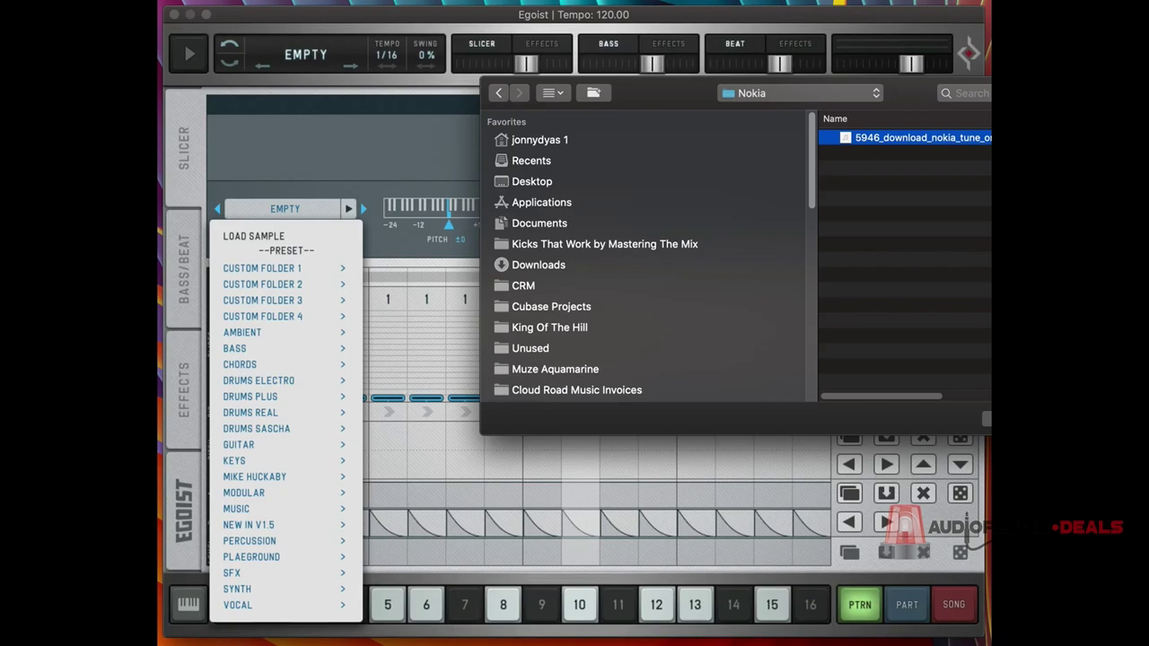
key(Return)
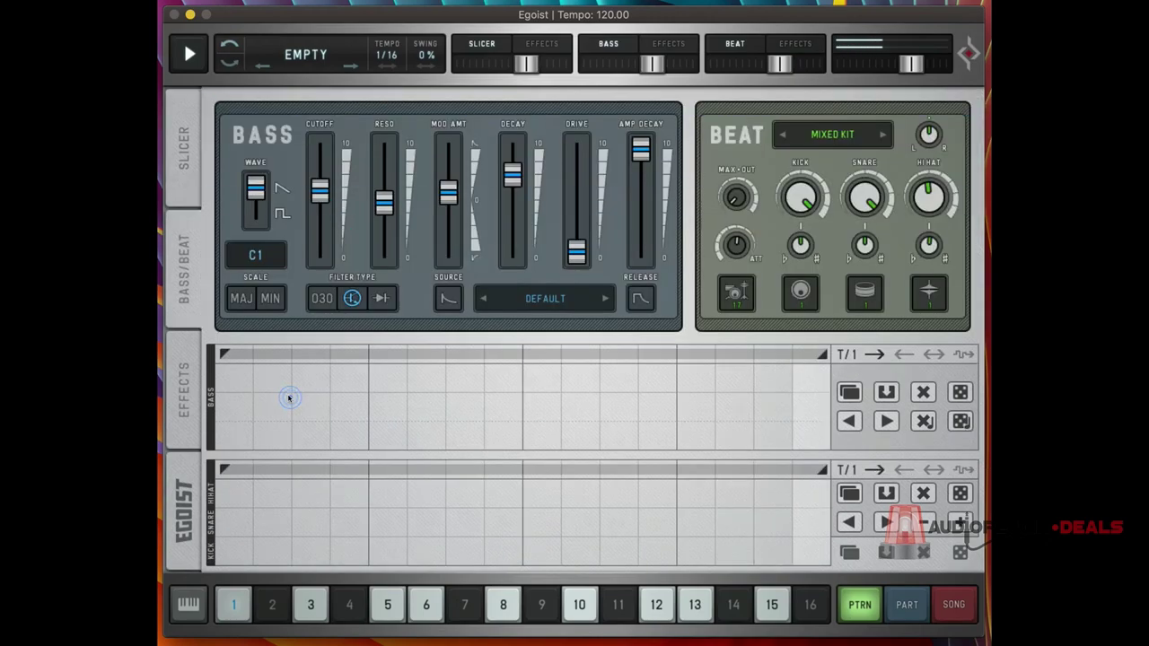
Place kicks on steps 1, 5, 9 and 13 of the beat pattern and select the Mixed Kit
click(233, 553)
click(388, 552)
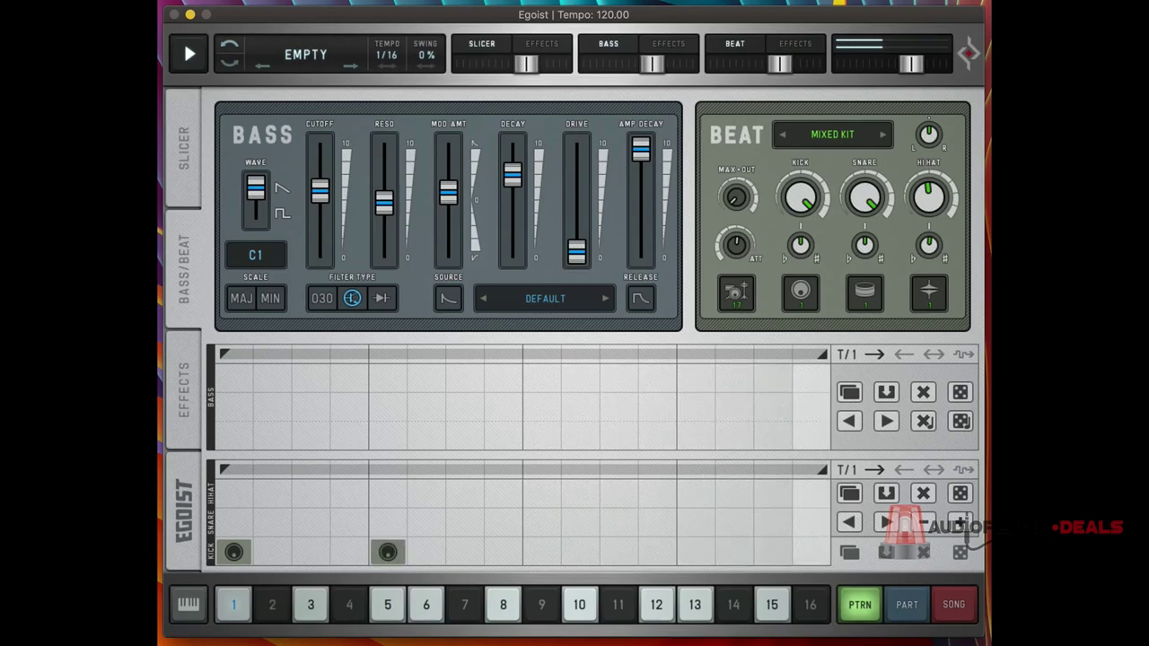
click(541, 552)
click(696, 552)
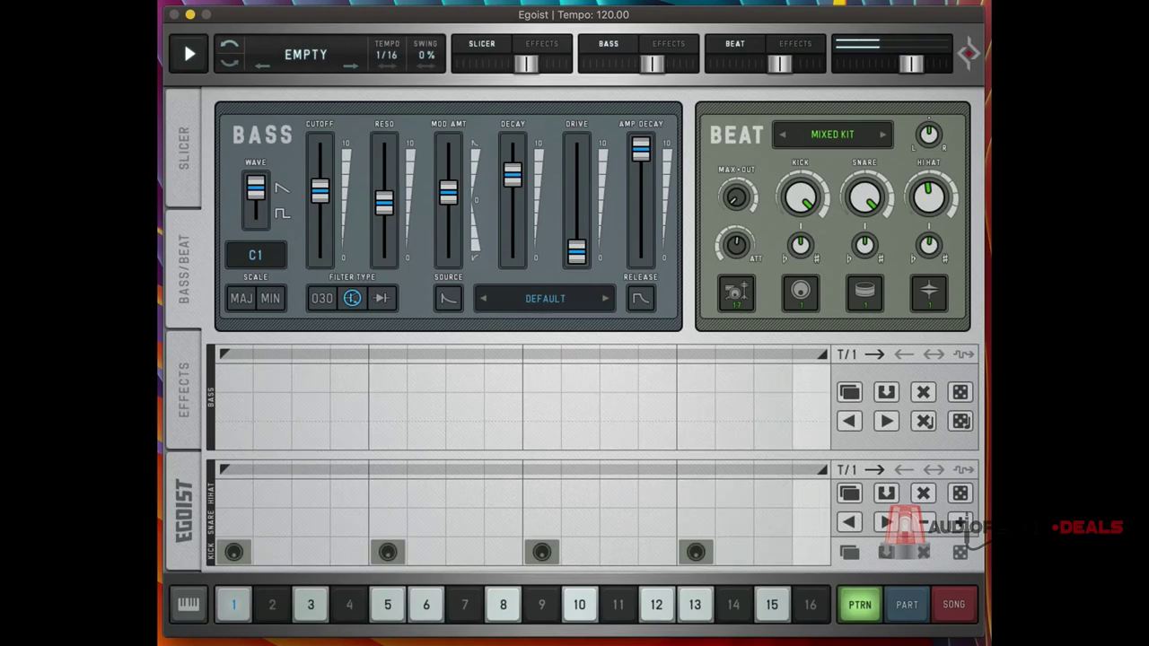
click(832, 134)
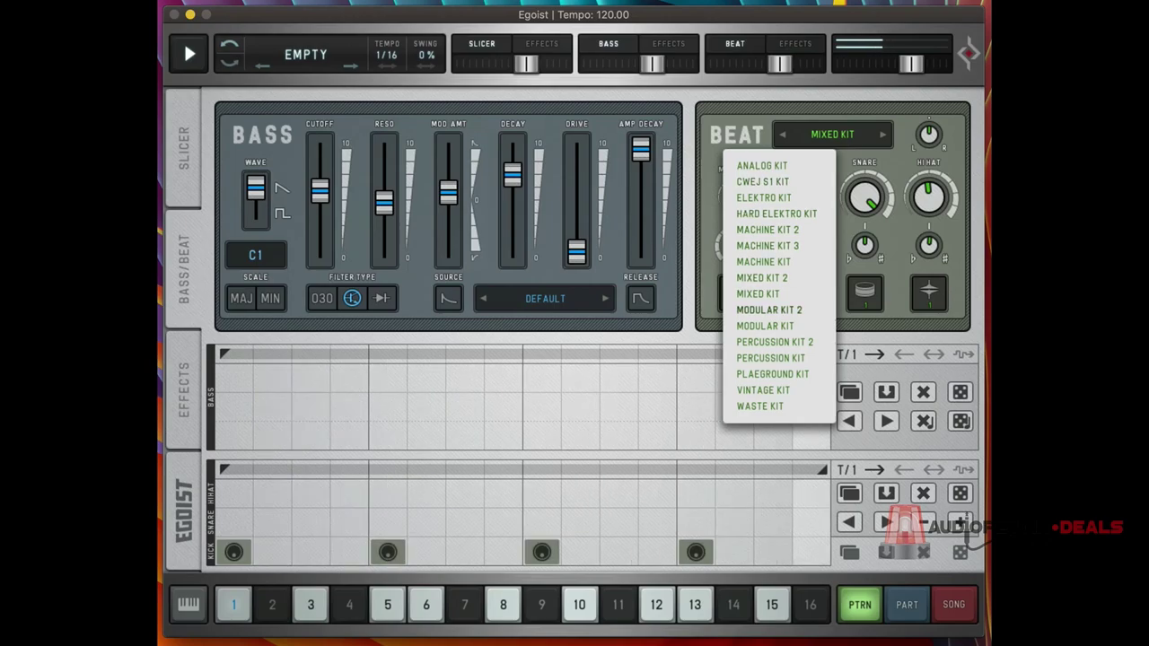
click(758, 294)
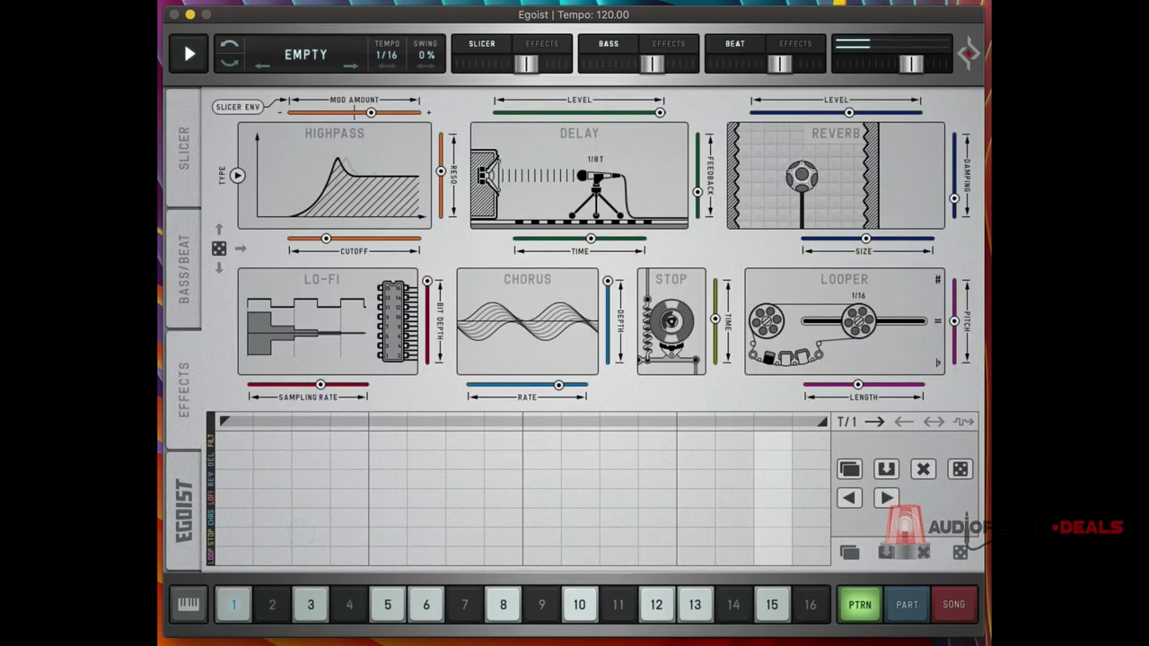
Randomize the effects sequence and enable the effects for the slicer
click(960, 469)
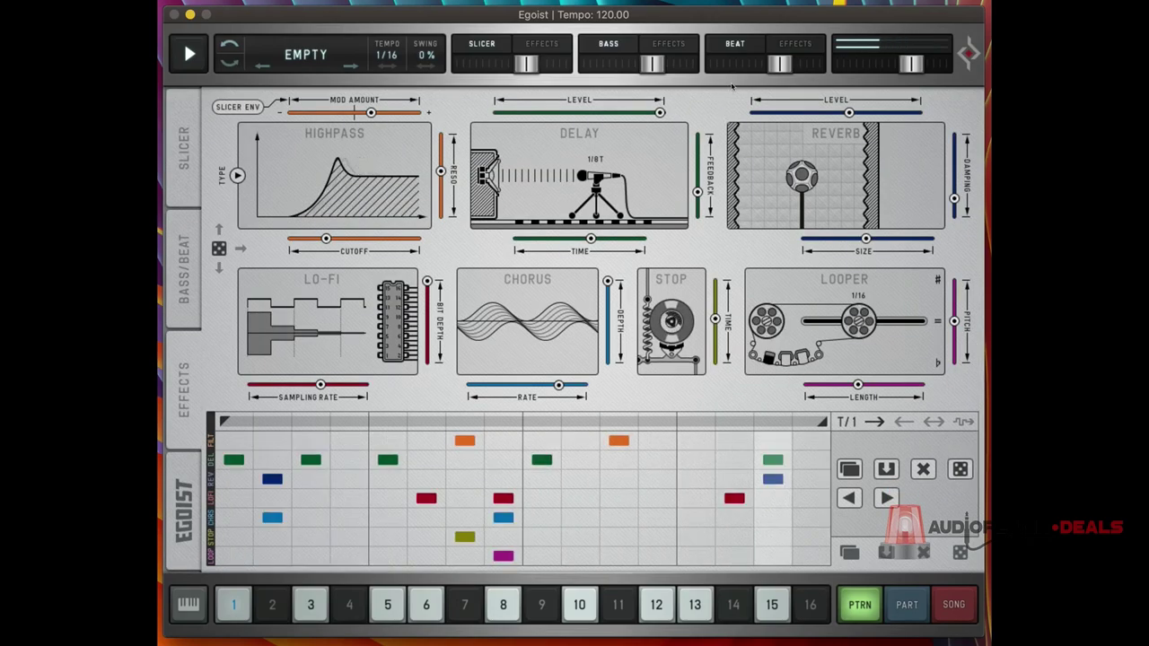
click(542, 44)
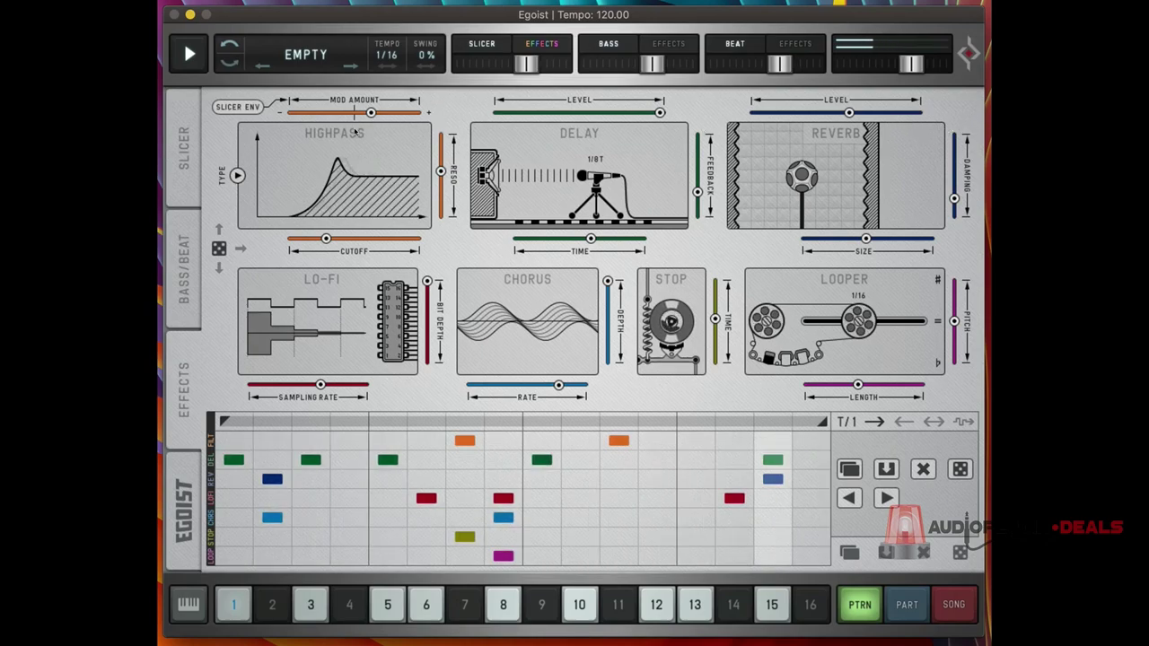
click(304, 88)
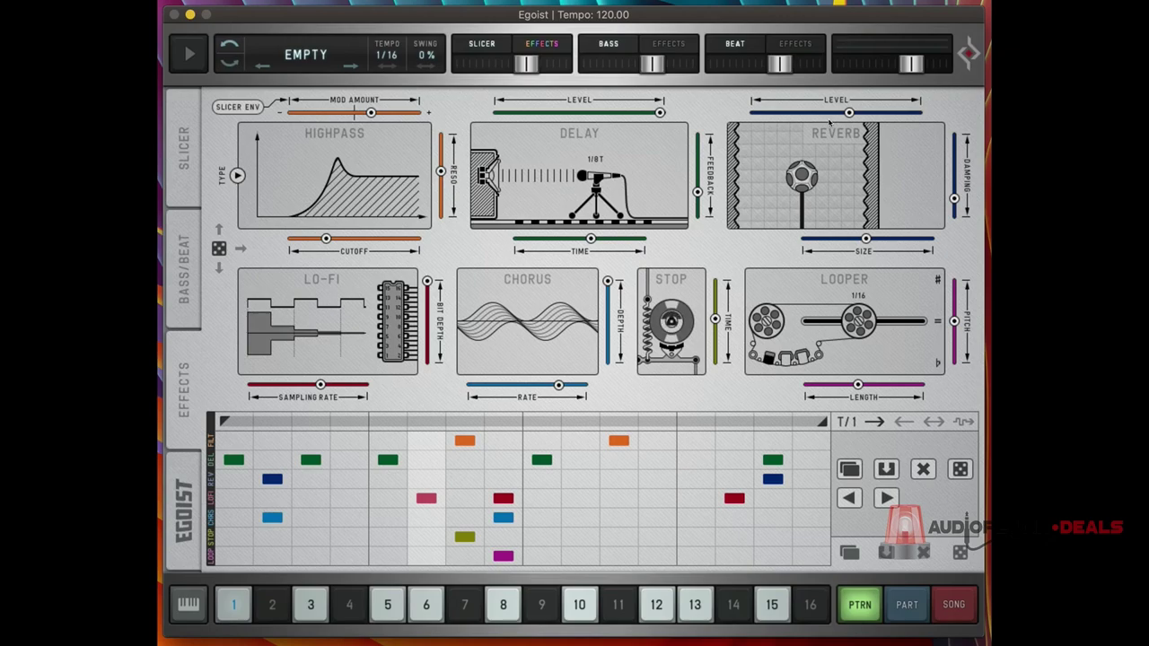